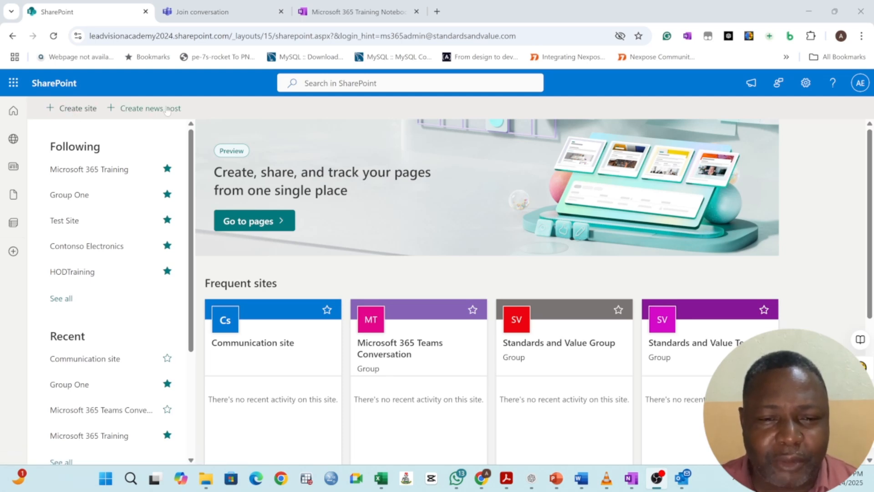
- Start creating a new SharePoint site and choose Team site as its type
scroll(455, 278, down, 5)
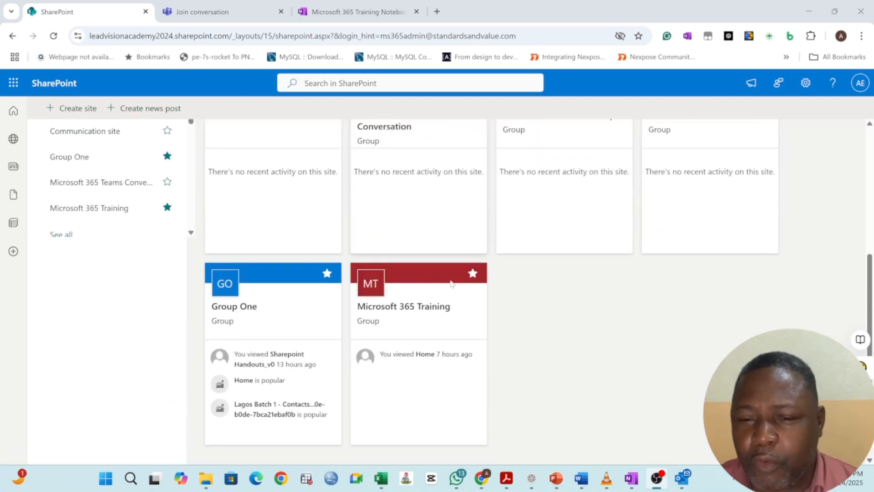
scroll(455, 277, up, 5)
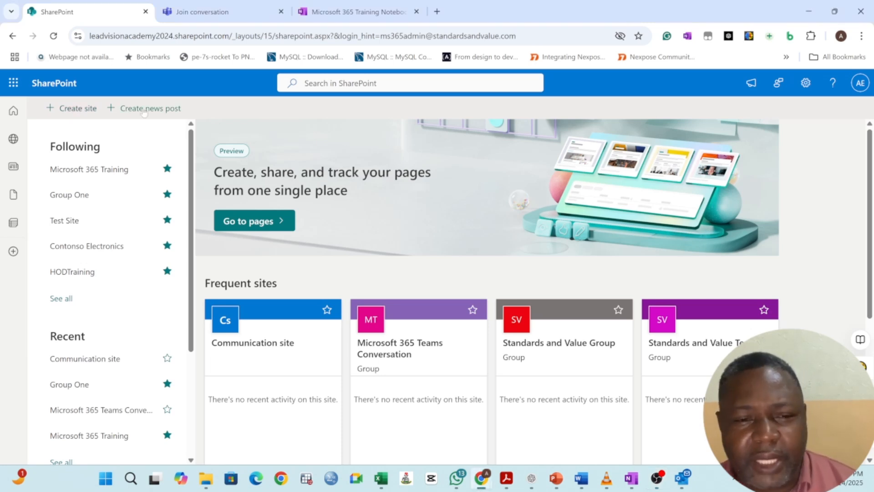
click(90, 112)
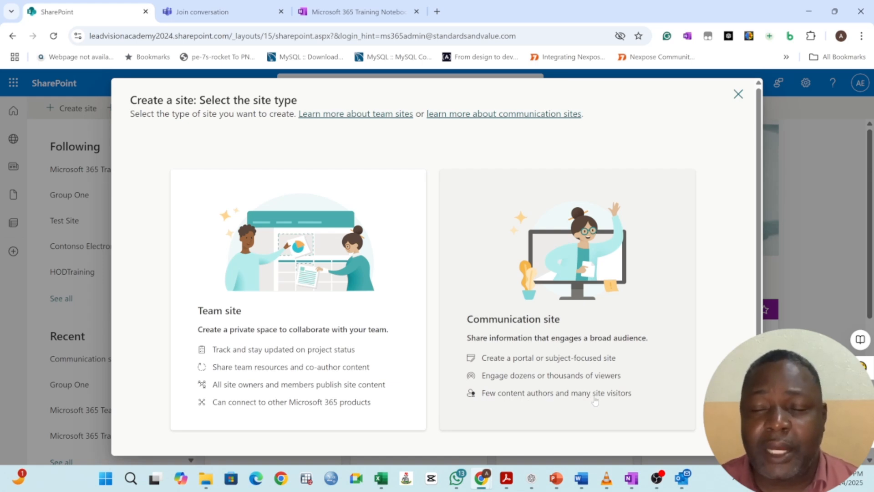
scroll(404, 296, down, 1)
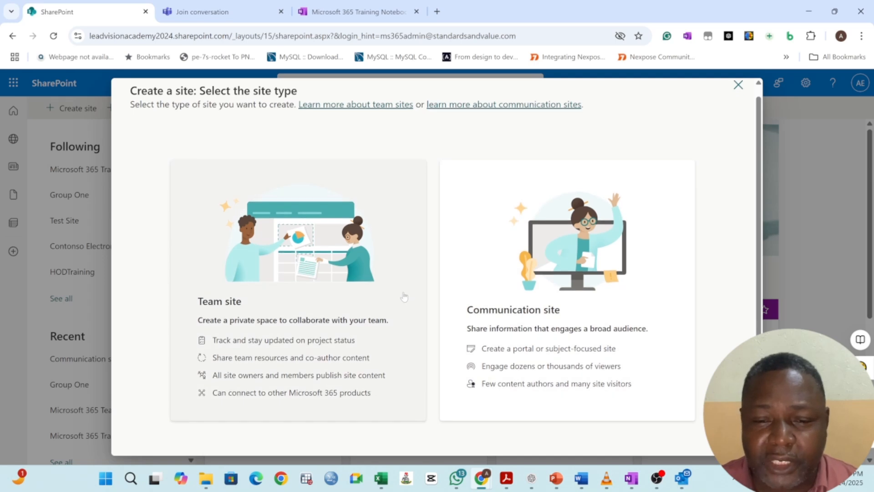
click(223, 280)
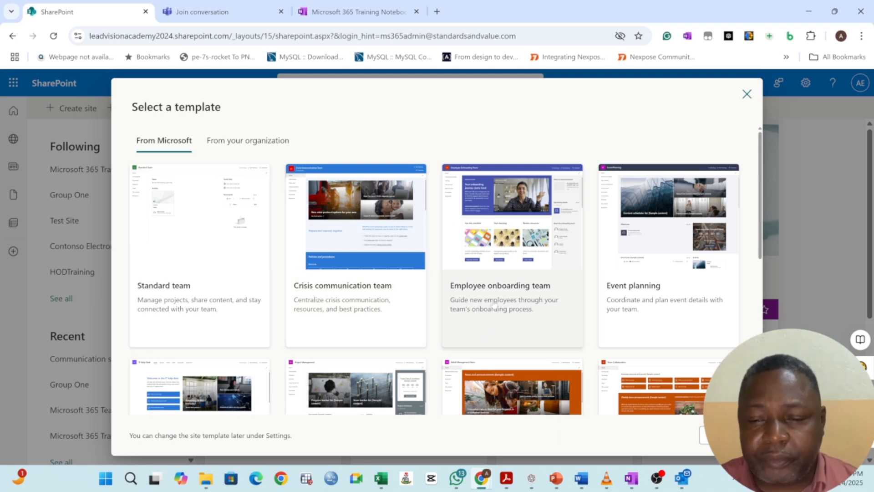
- Browse the Microsoft team site templates and use the Project management template for the new site
scroll(477, 307, down, 1)
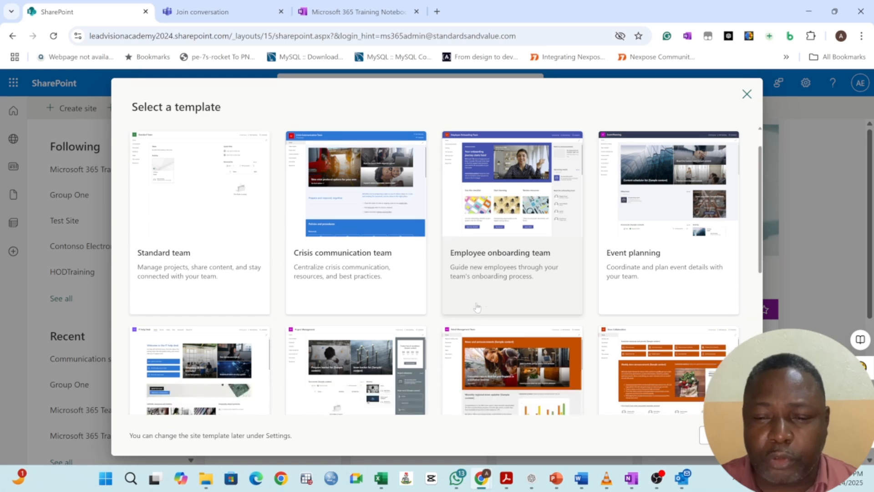
scroll(477, 308, down, 2)
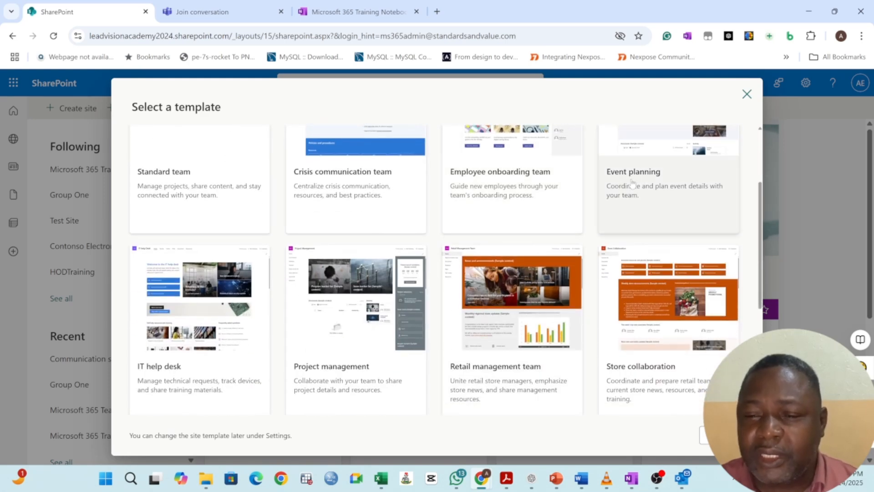
scroll(656, 195, up, 3)
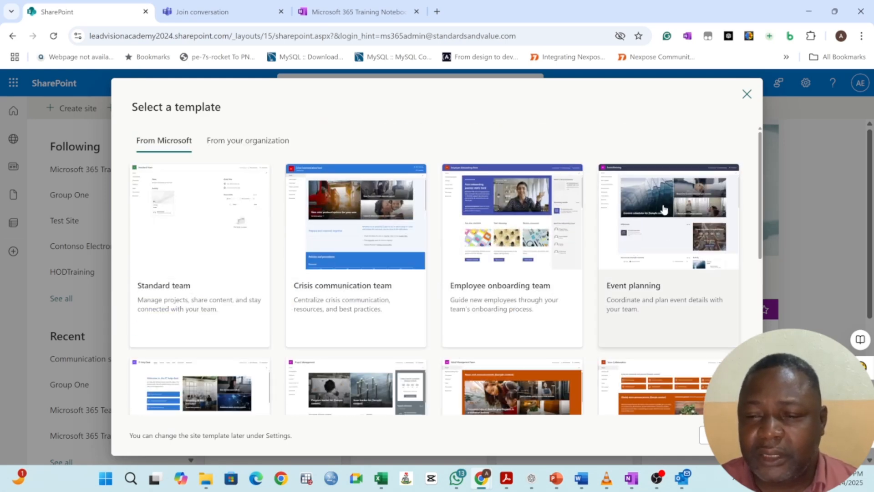
scroll(685, 244, down, 3)
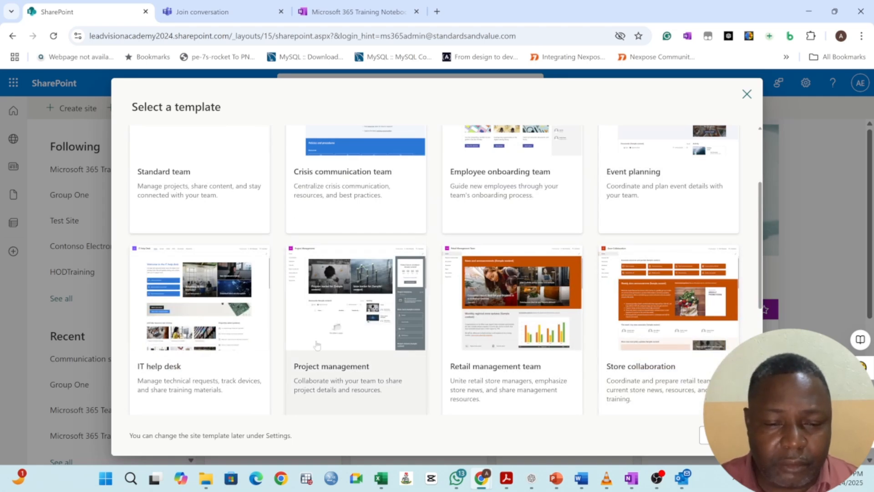
scroll(415, 334, down, 3)
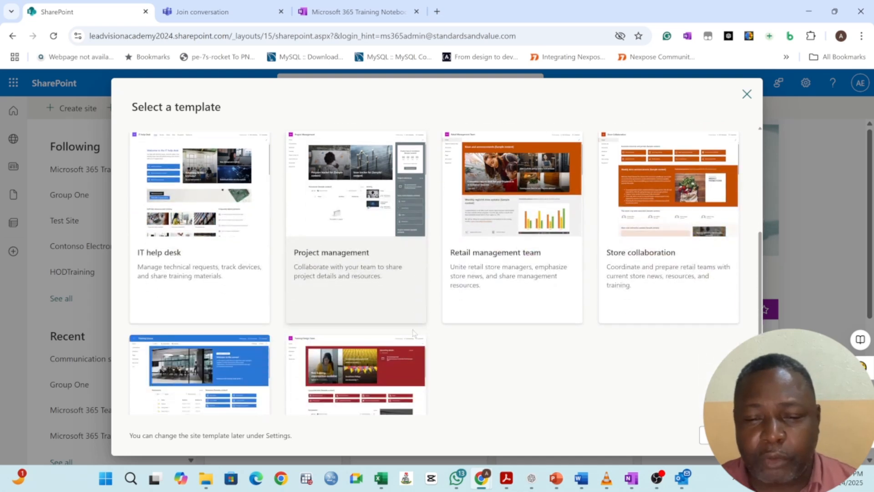
click(348, 216)
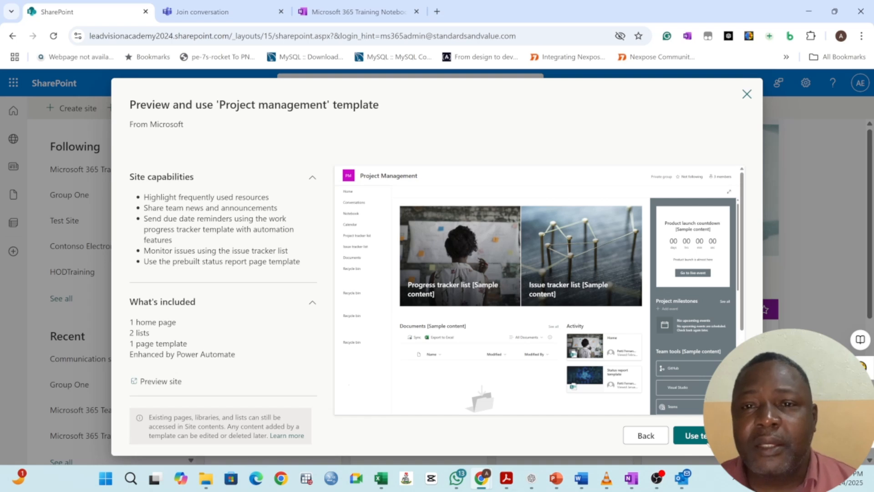
click(708, 440)
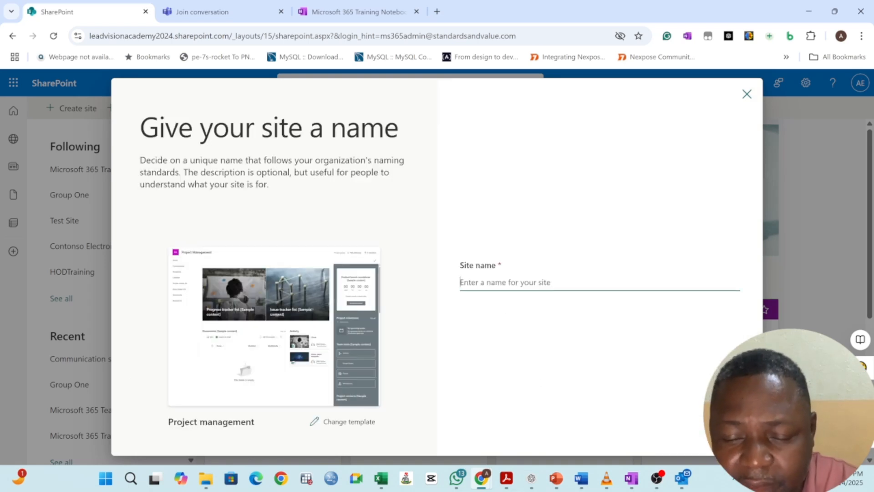
- Name the new site "Microsoft 365 Training Project"
text(Train)
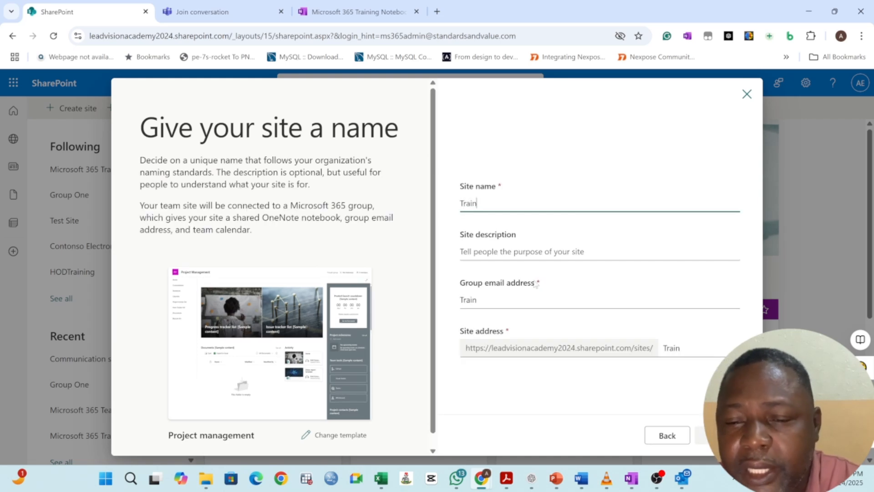
text(ing Project)
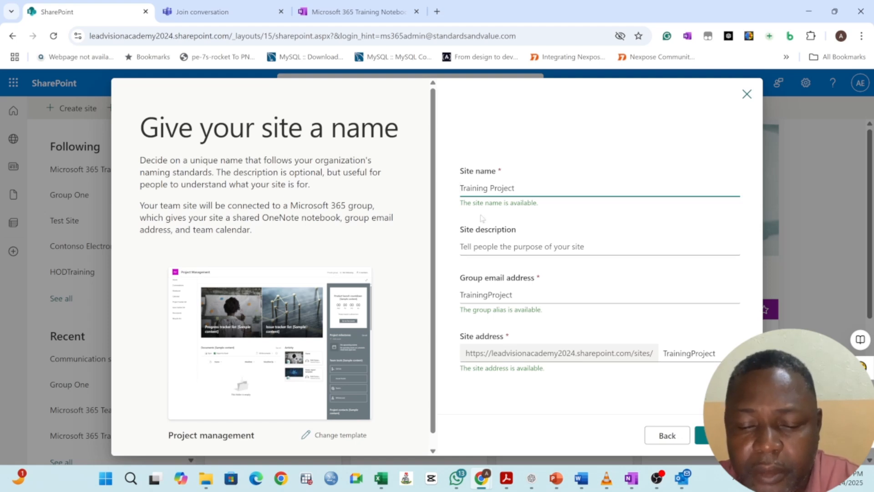
key(Home)
text(The Micros)
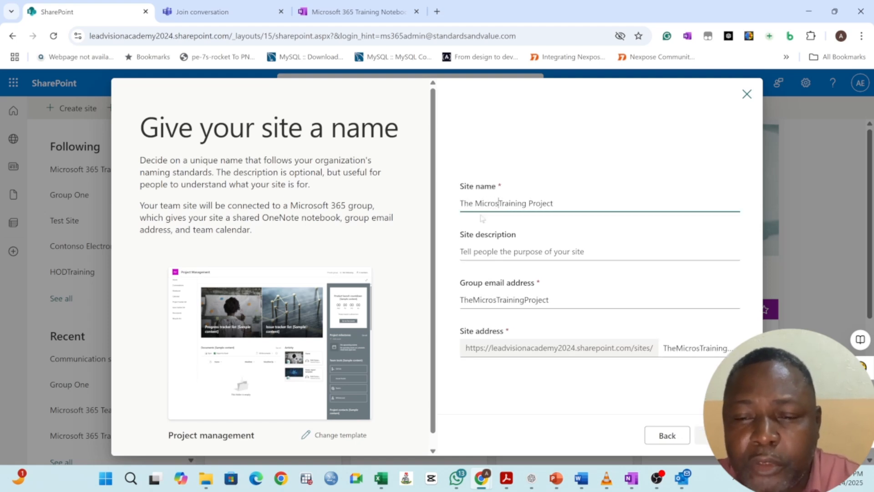
text(oft 365)
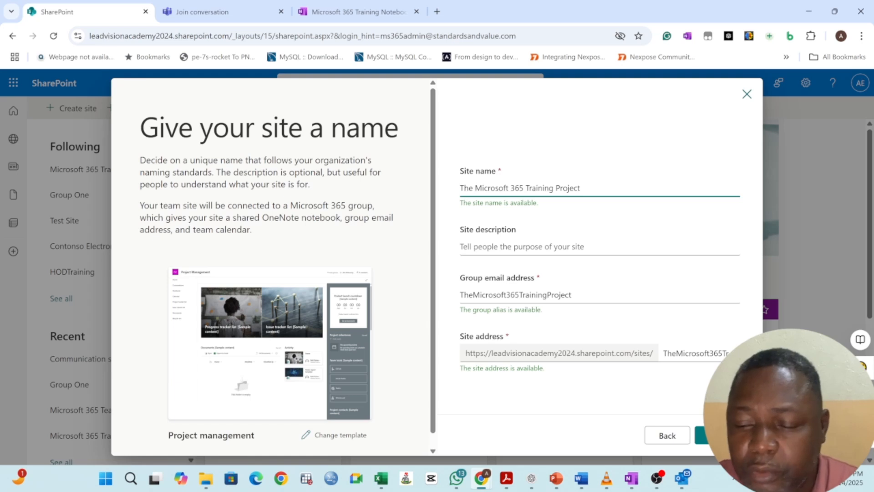
key(BackSpace)
key(BackSpace)
key(BackSpace)
key(BackSpace)
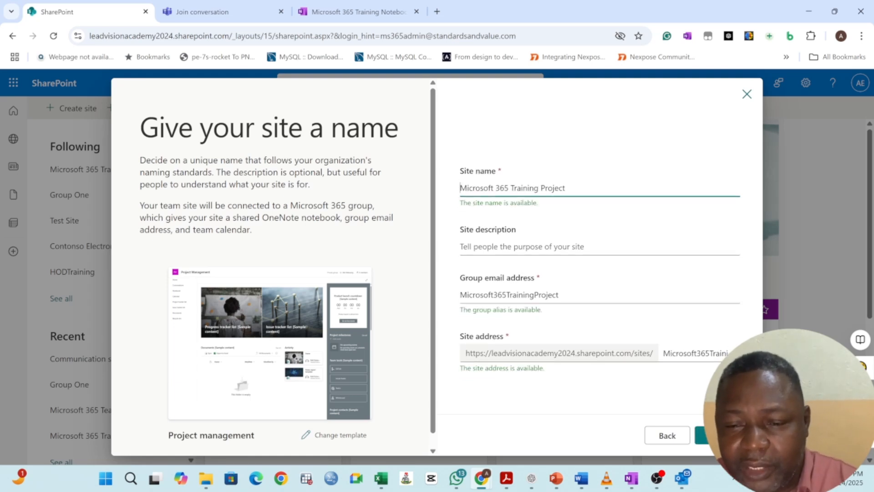
- Enter the site description "This is created to monitor the Microsoft 365 Training Project" and continue to the language and privacy options
click(461, 247)
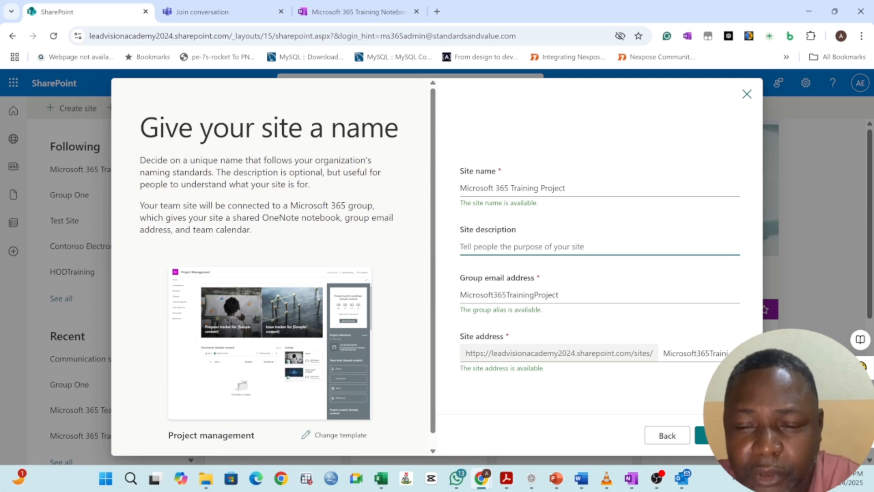
text(This is created to monitor the Microsoft 365 Training Project)
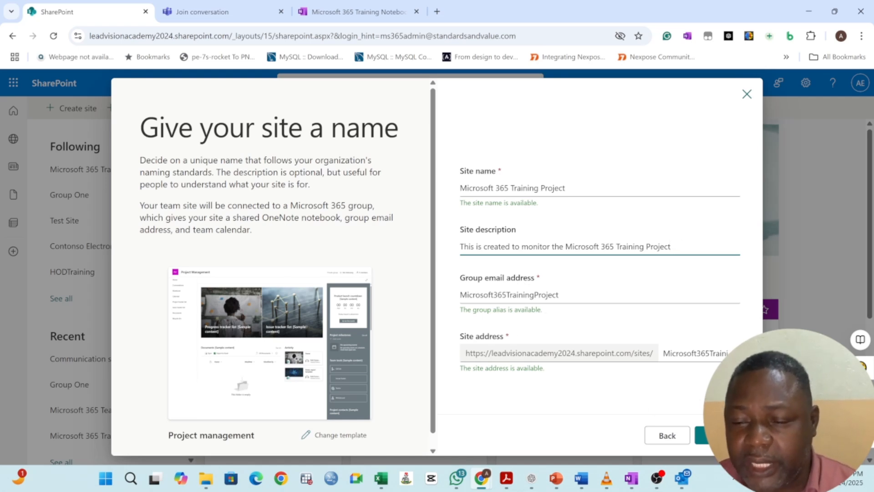
click(718, 435)
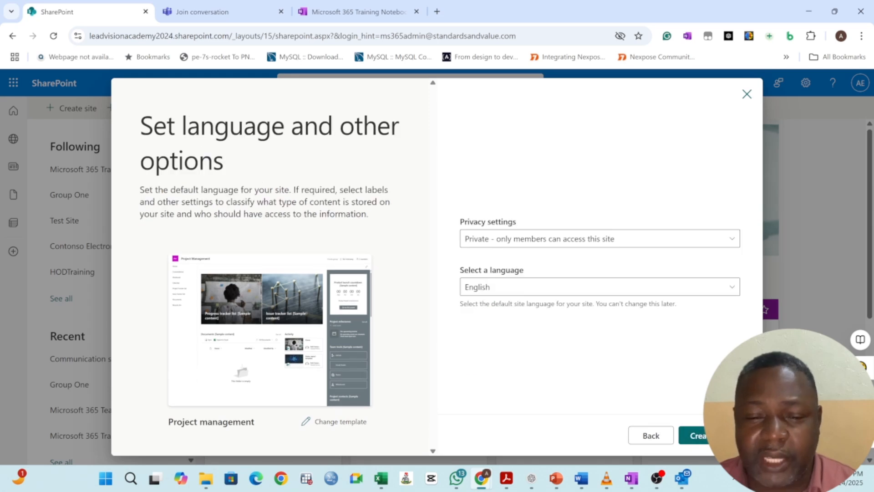
- Review the privacy and language choices, keep Private and English, and create the site
click(484, 243)
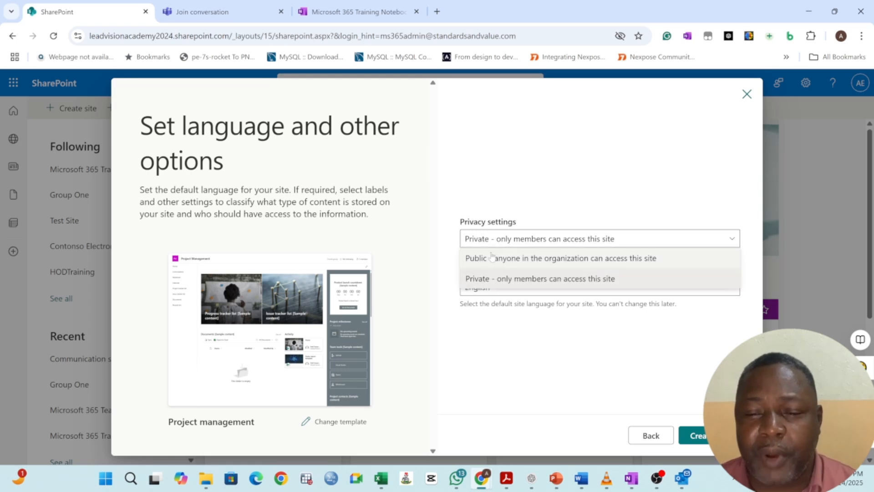
click(493, 246)
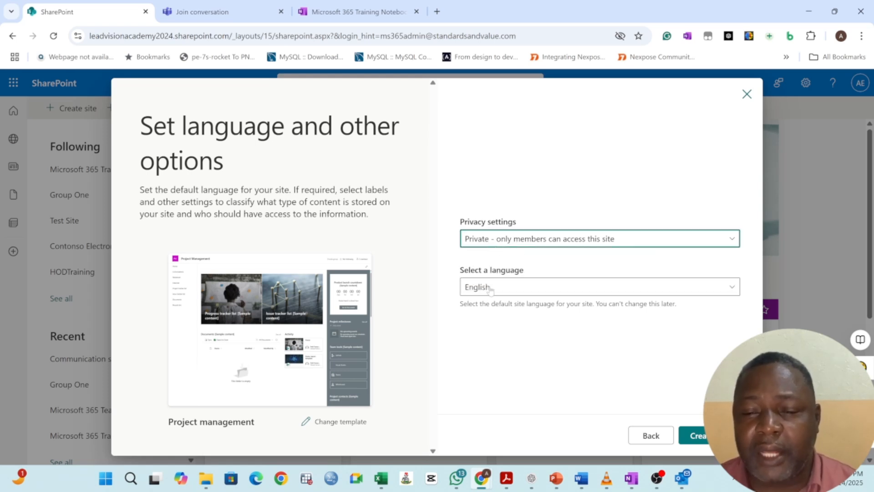
click(715, 288)
click(701, 290)
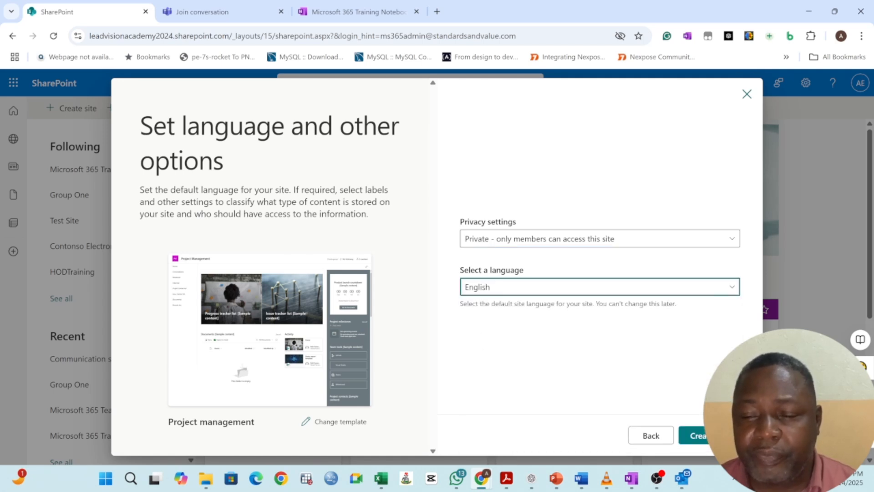
click(693, 435)
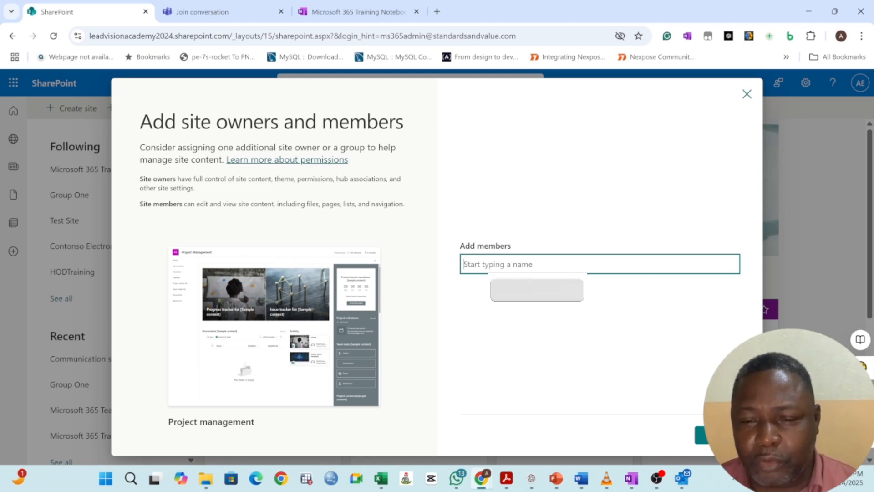
- Add one suggested person from the directory as a site member and finish the site setup
text(j)
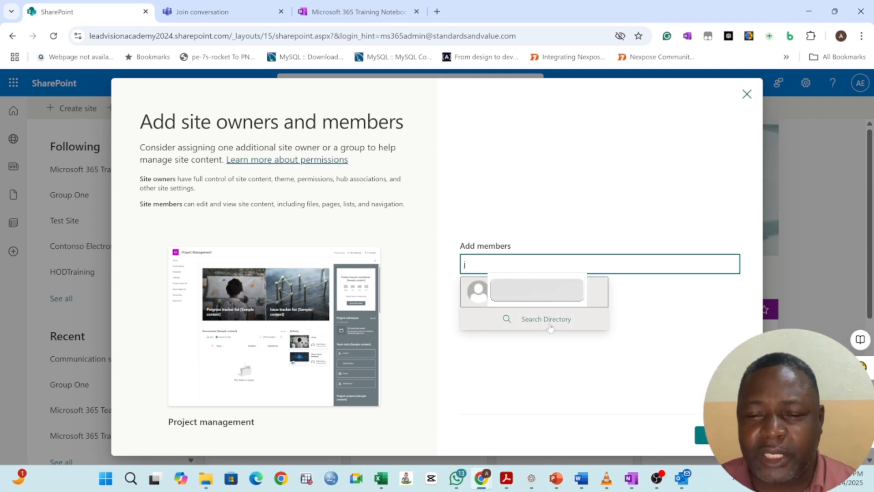
click(533, 298)
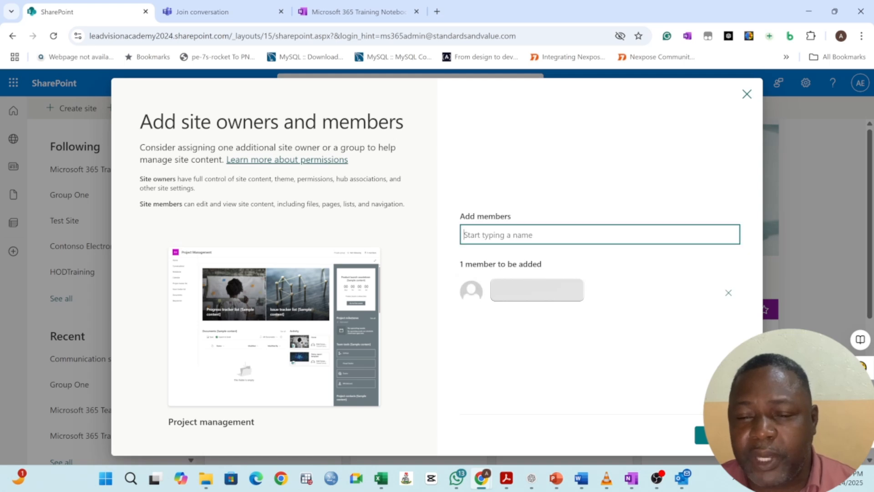
click(704, 437)
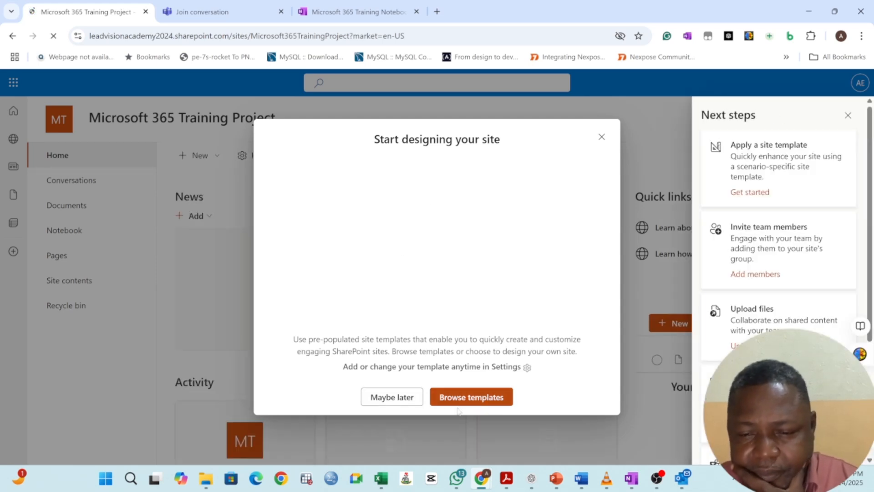
- Postpone browsing design templates and look over the new site's home page
click(396, 397)
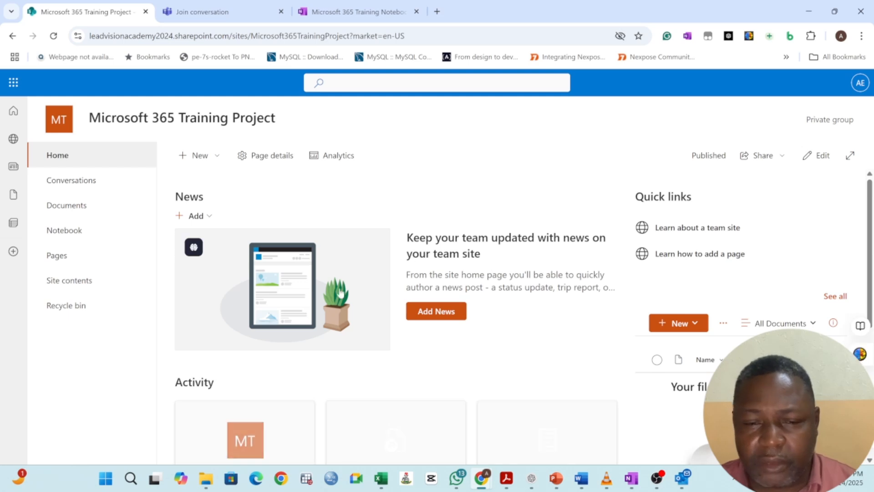
scroll(579, 288, down, 4)
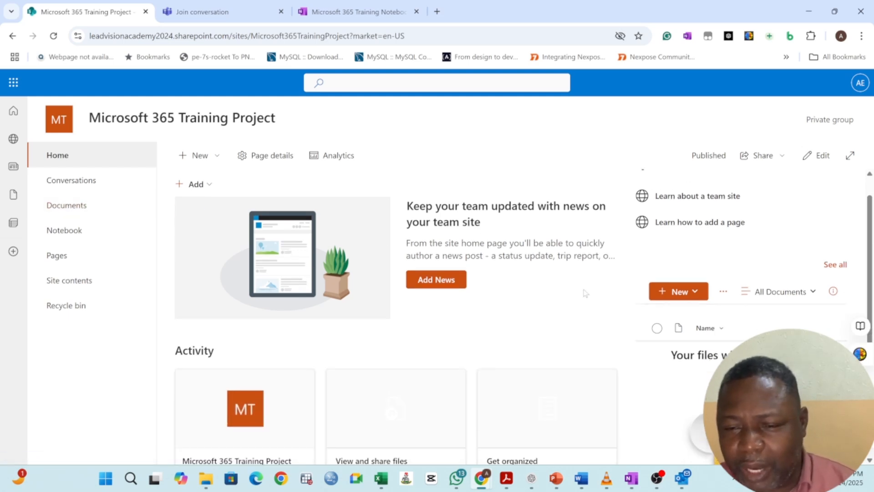
scroll(579, 288, up, 5)
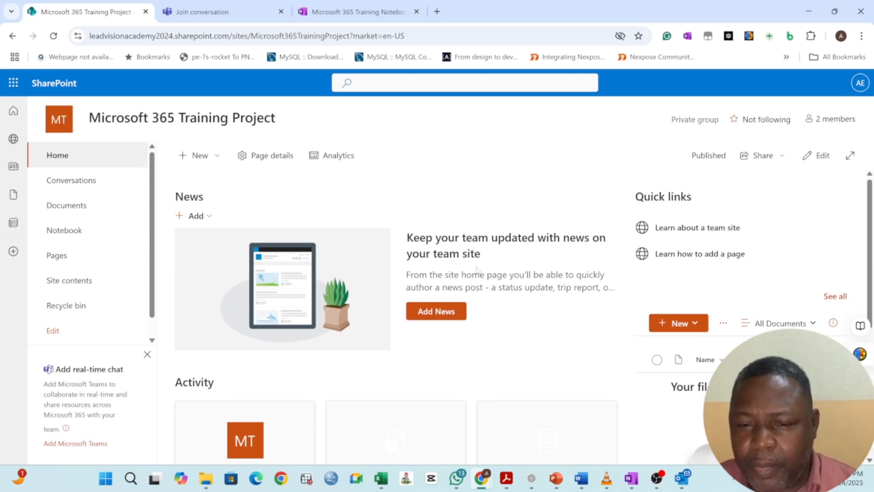
scroll(476, 269, down, 3)
scroll(477, 268, up, 3)
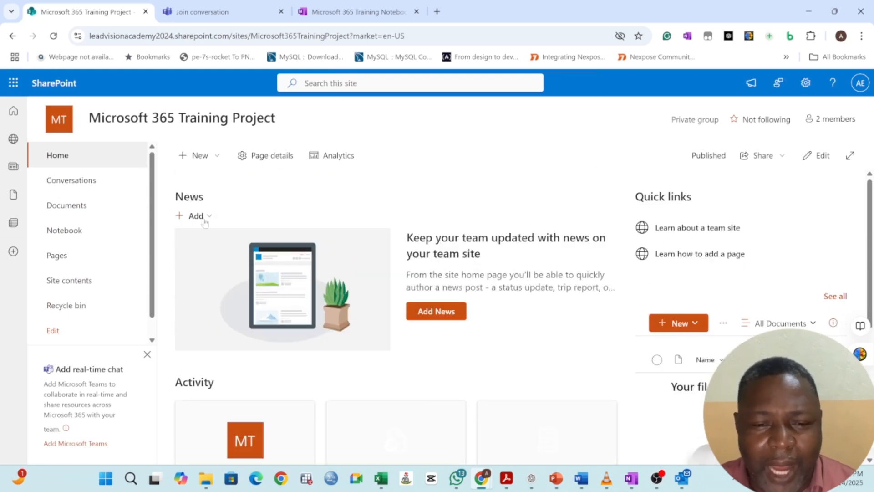
- Examine the file types that can be created in the site's document library, and open the site's pages list
click(72, 207)
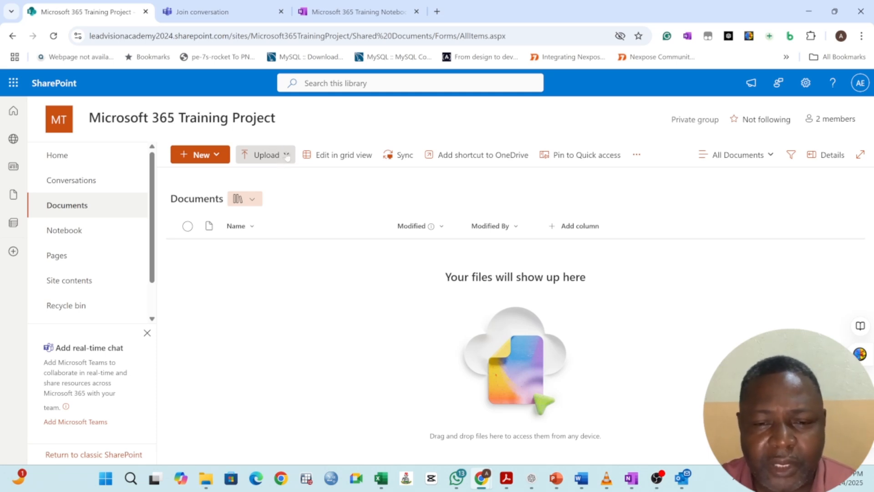
click(219, 159)
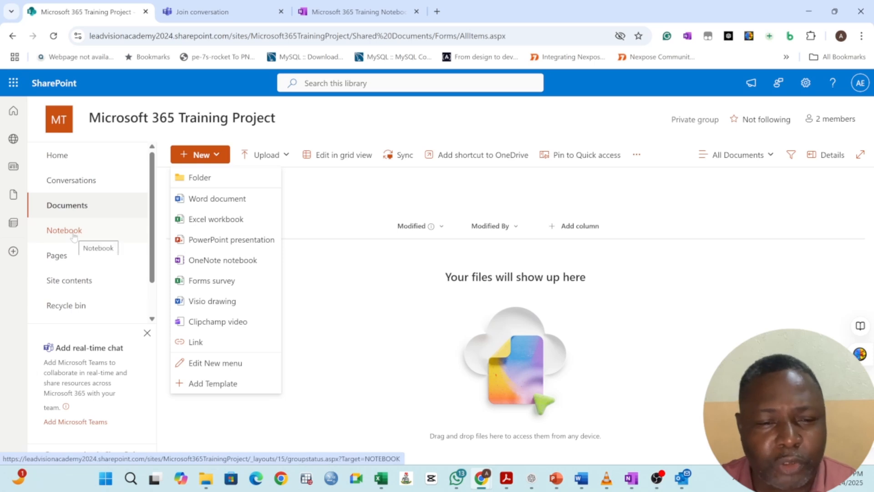
click(71, 163)
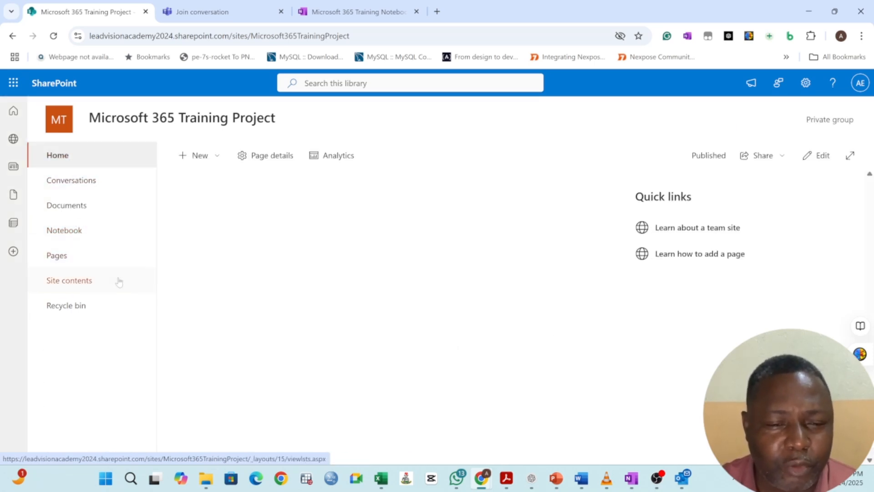
click(65, 260)
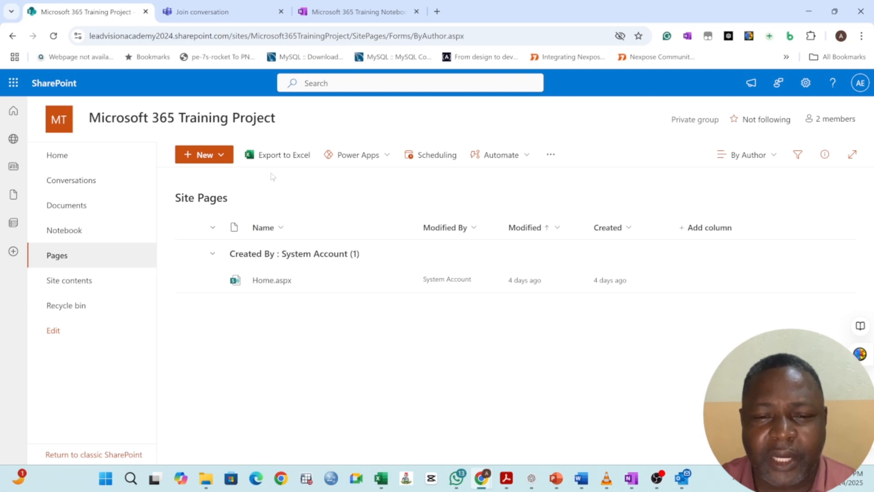
- Examine the page types that can be created in the pages list, and open the site contents
click(223, 157)
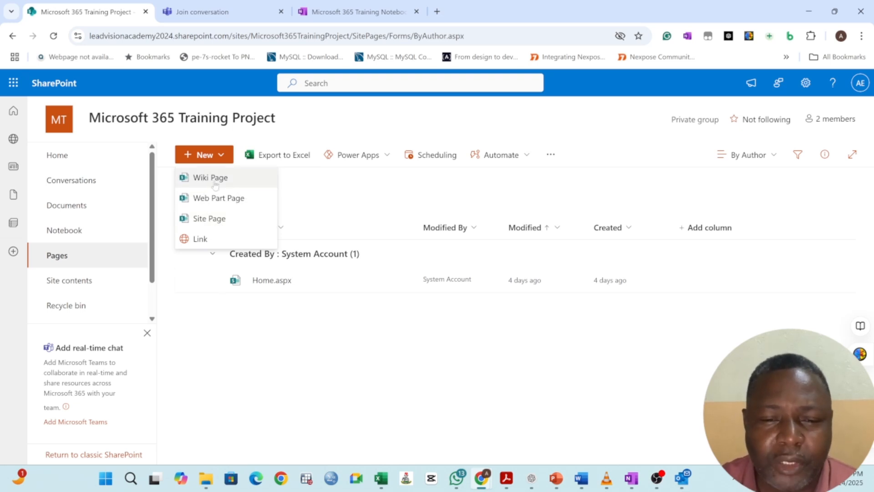
click(222, 155)
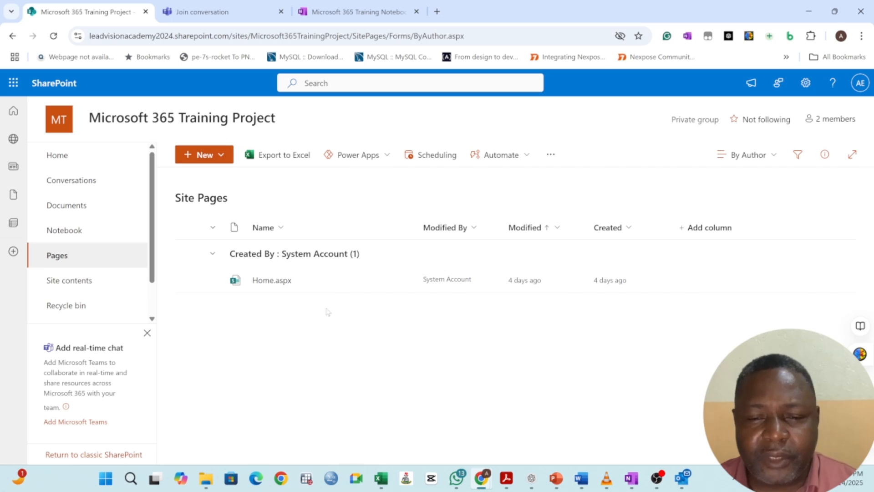
click(82, 284)
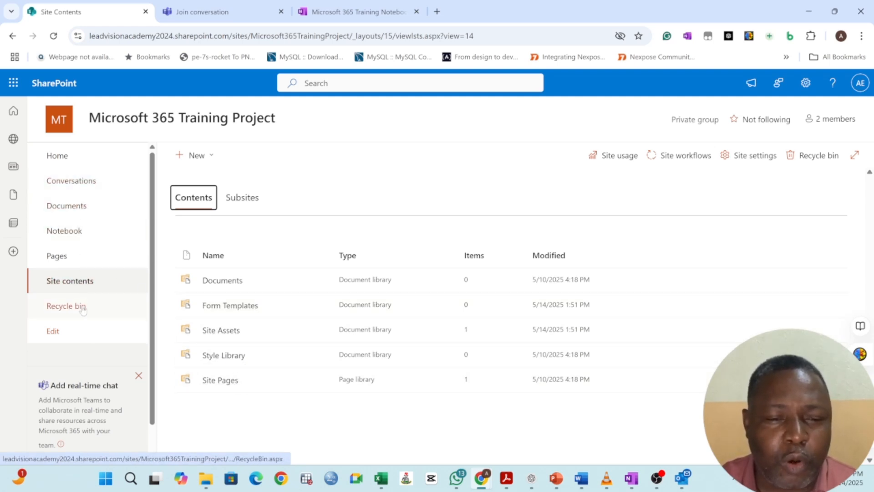
- Return to the site's home page, examine the item types it can create, and look over its sections
click(65, 160)
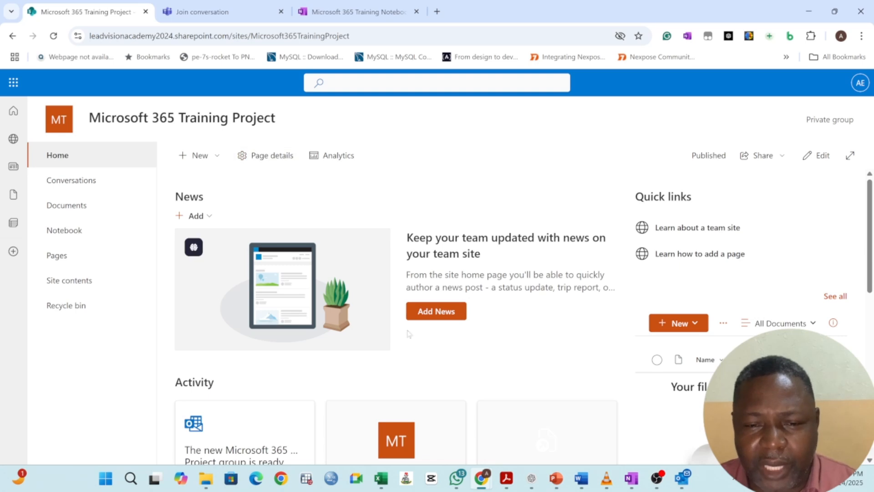
click(219, 159)
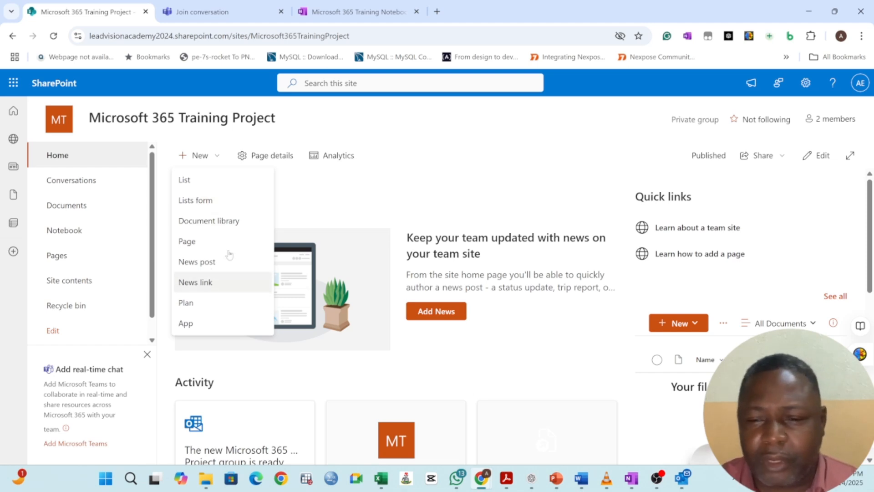
click(525, 194)
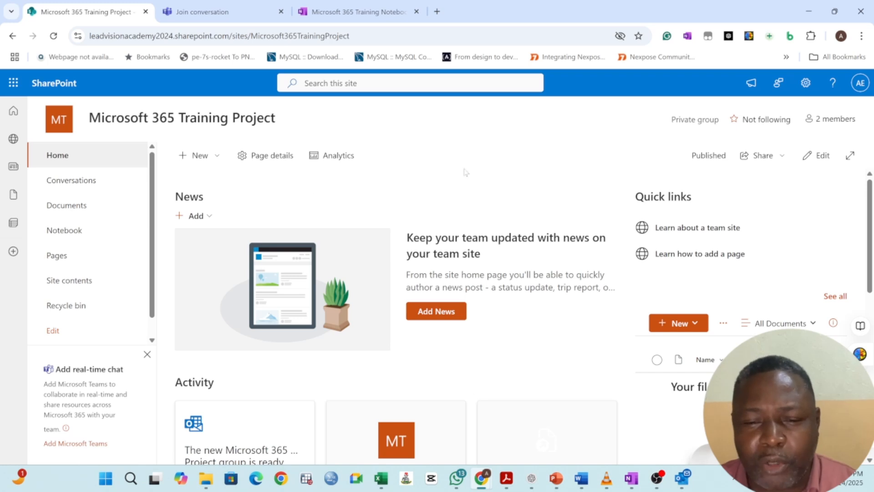
scroll(469, 257, down, 5)
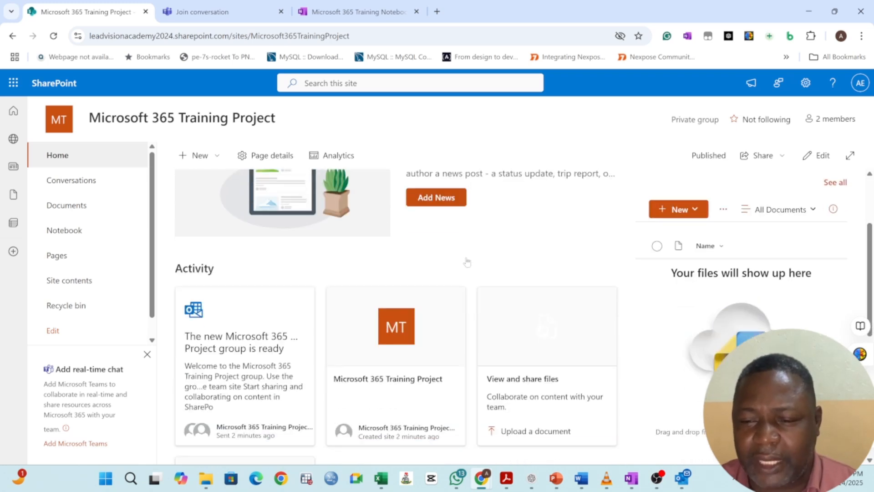
scroll(247, 272, down, 3)
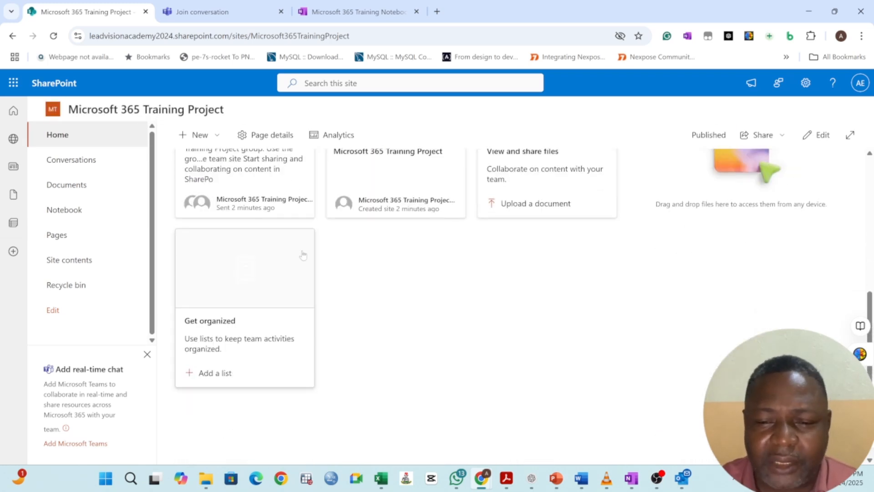
scroll(247, 272, up, 10)
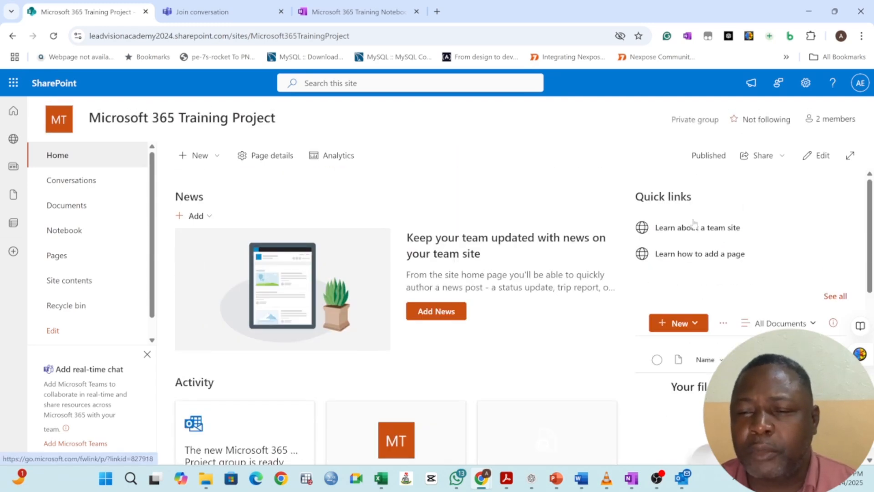
- Open the home page for editing and look over its sections and the available web parts
click(817, 156)
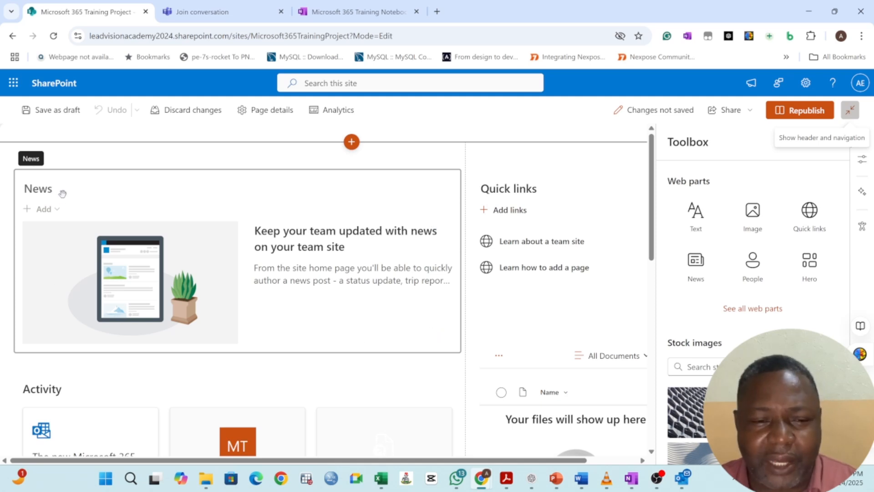
scroll(127, 283, down, 2)
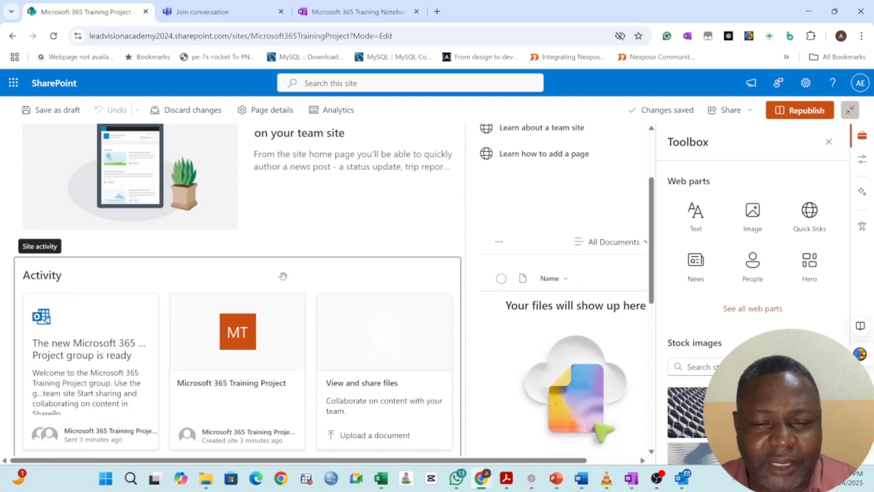
scroll(352, 309, down, 3)
scroll(352, 310, up, 4)
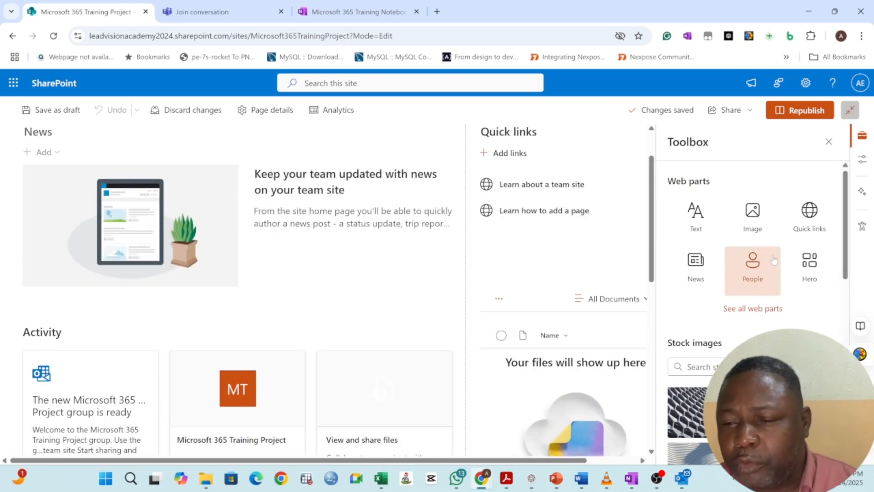
scroll(836, 244, down, 2)
scroll(771, 269, up, 2)
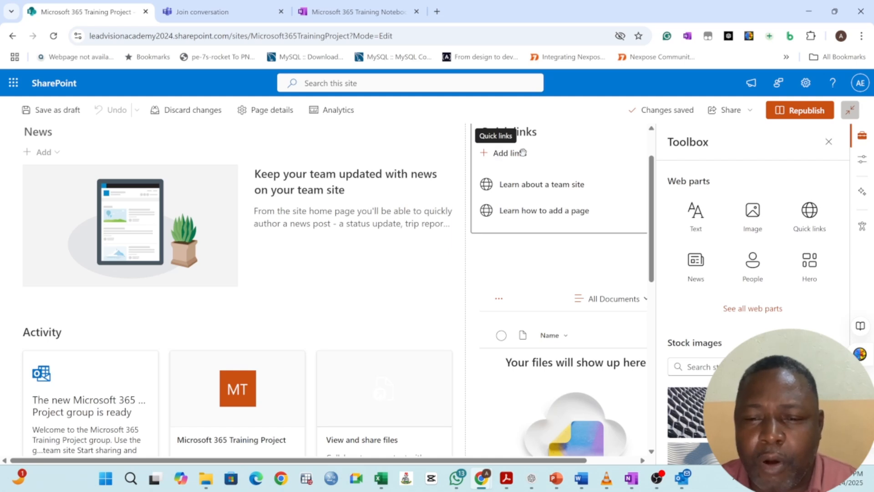
- Open the News web part's properties and look through its settings, from news source to news order
click(286, 212)
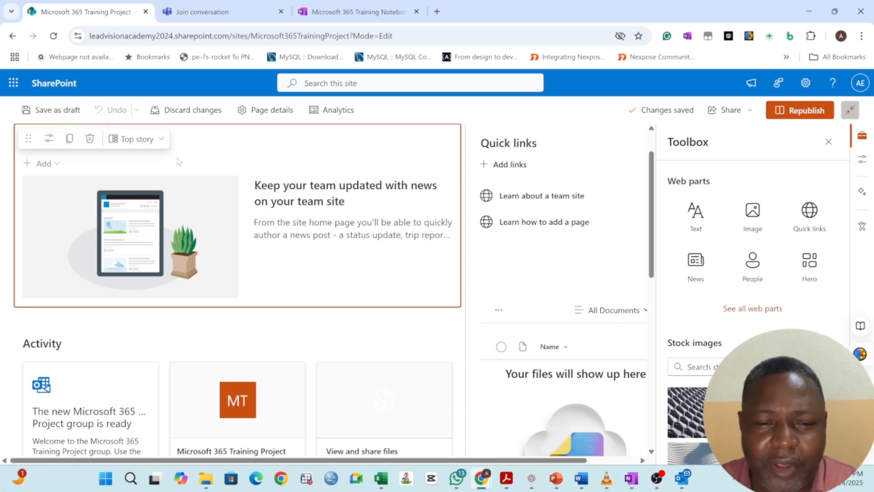
click(49, 139)
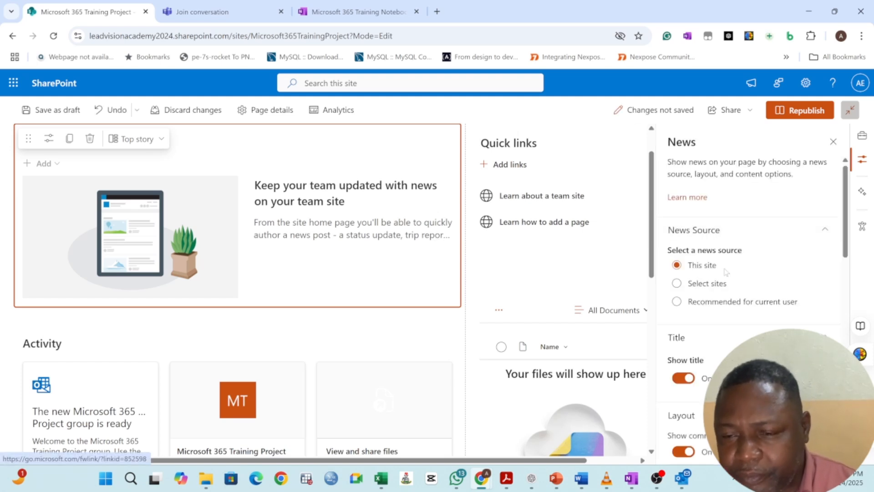
scroll(735, 265, down, 15)
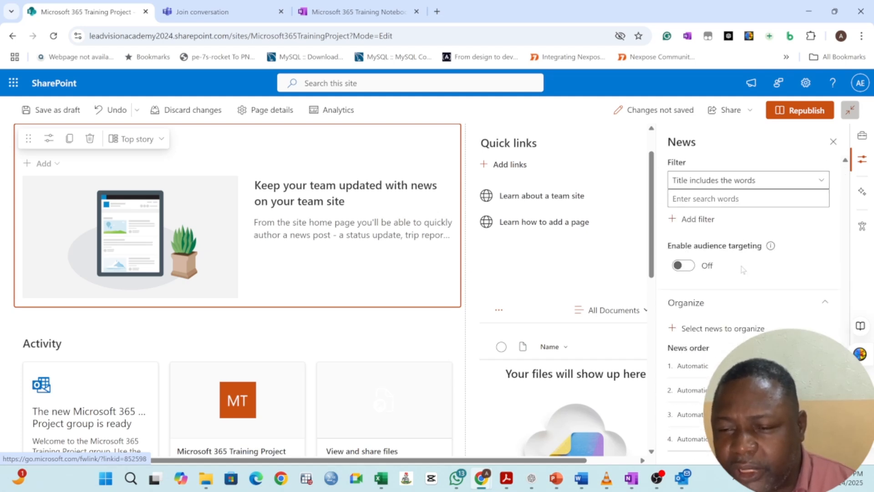
scroll(742, 269, up, 15)
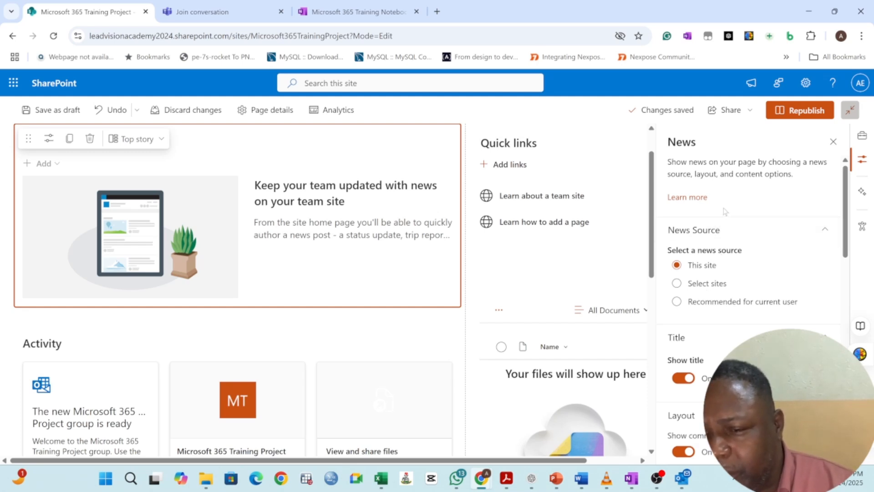
- Try hiding the News web part's title and turn the title display back on
scroll(720, 255, down, 2)
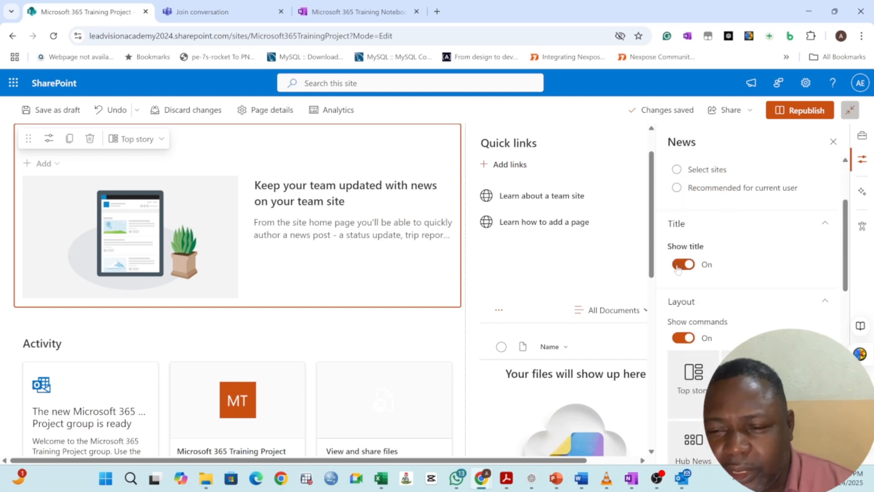
click(677, 267)
click(677, 268)
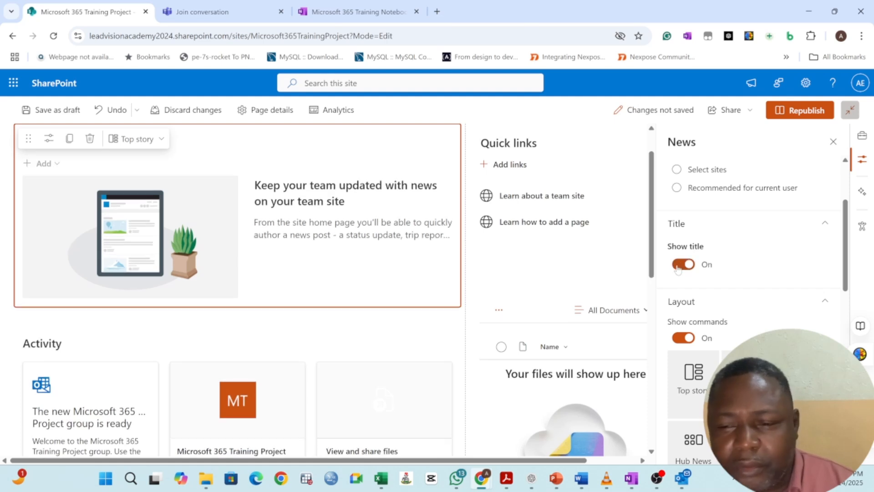
click(678, 268)
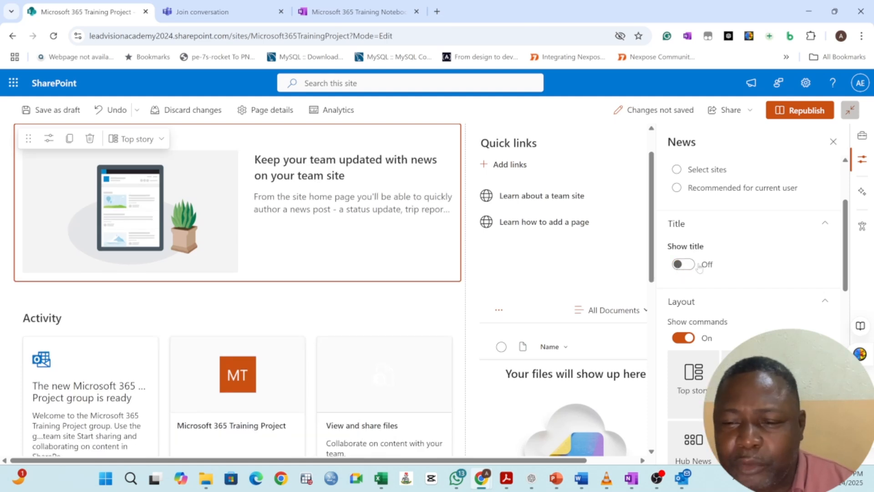
click(692, 268)
- Examine the News web part's layout, display, filter, audience targeting and organizing options, and reread its description
scroll(718, 300, down, 1)
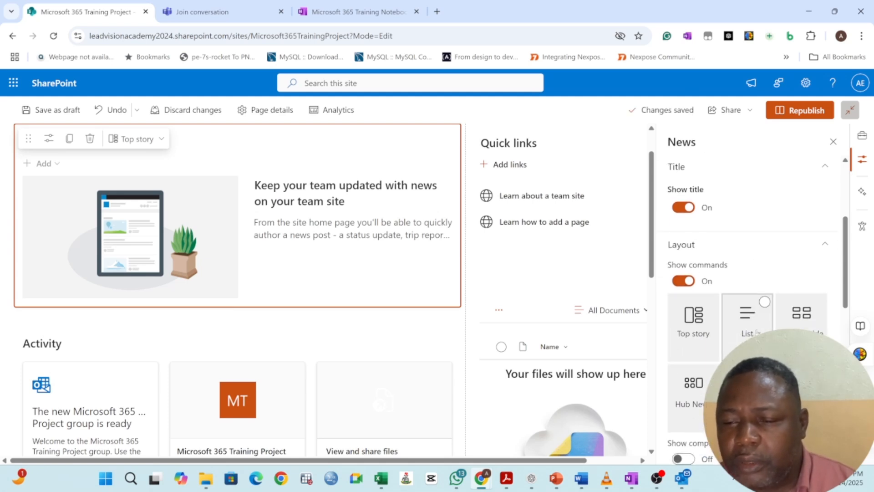
scroll(774, 299, down, 1)
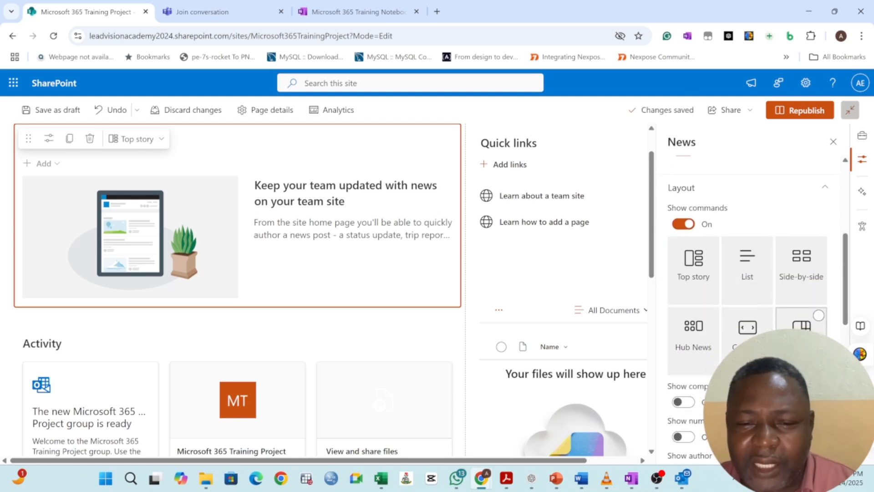
scroll(751, 296, down, 2)
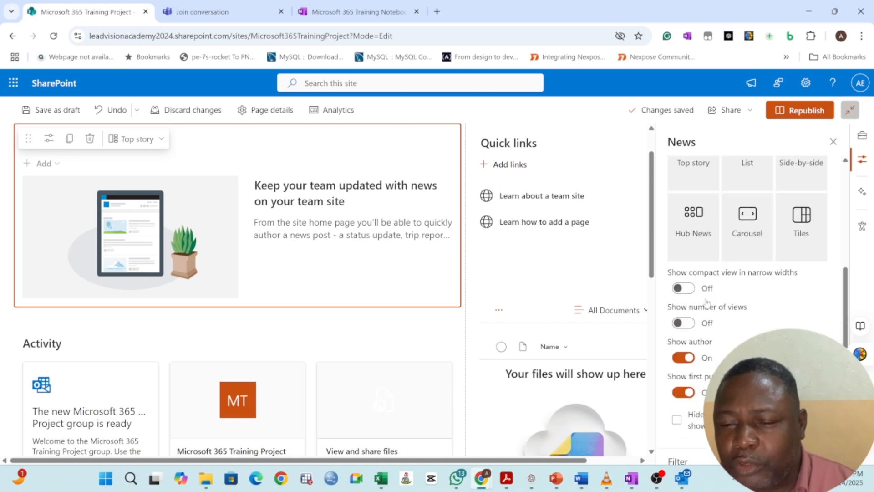
scroll(707, 302, down, 2)
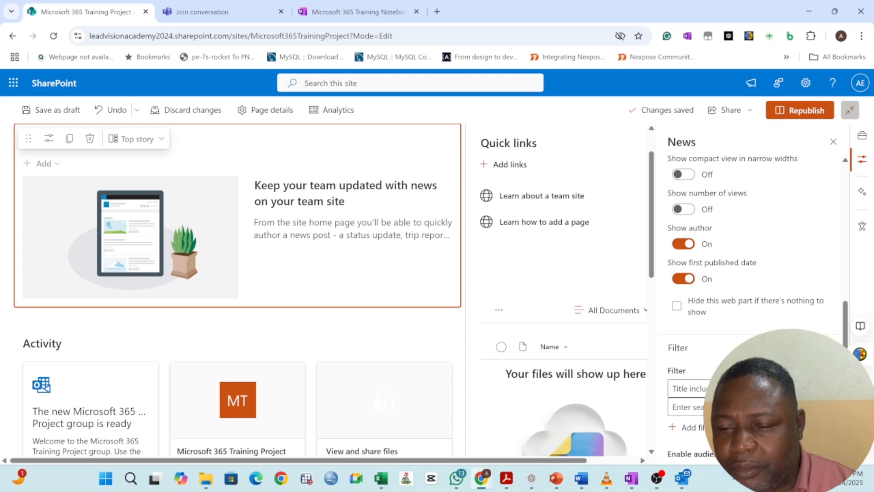
click(783, 388)
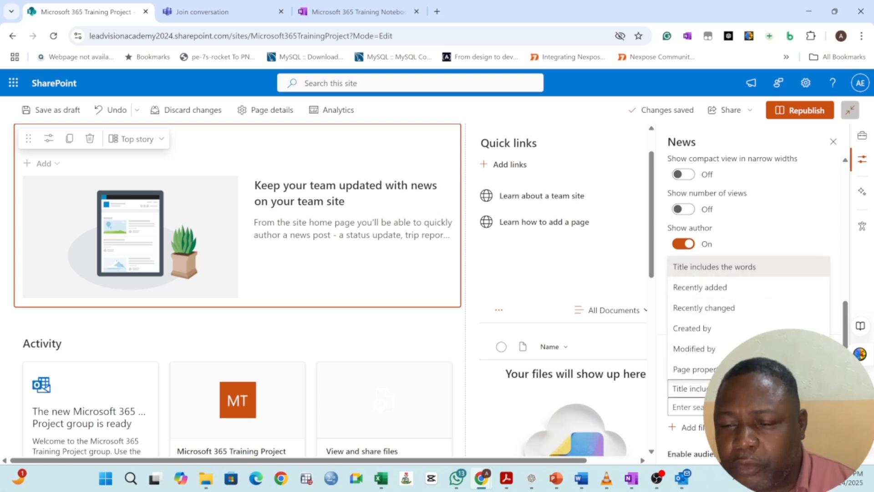
click(783, 388)
scroll(774, 388, down, 2)
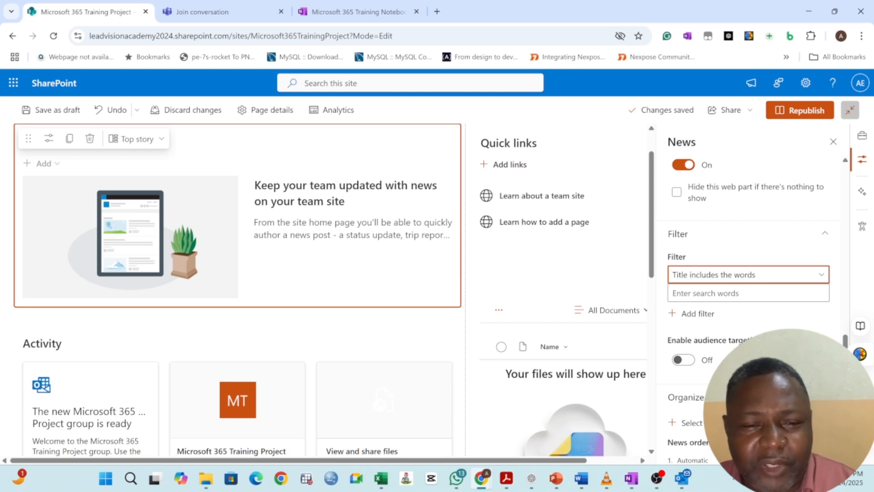
scroll(774, 388, down, 2)
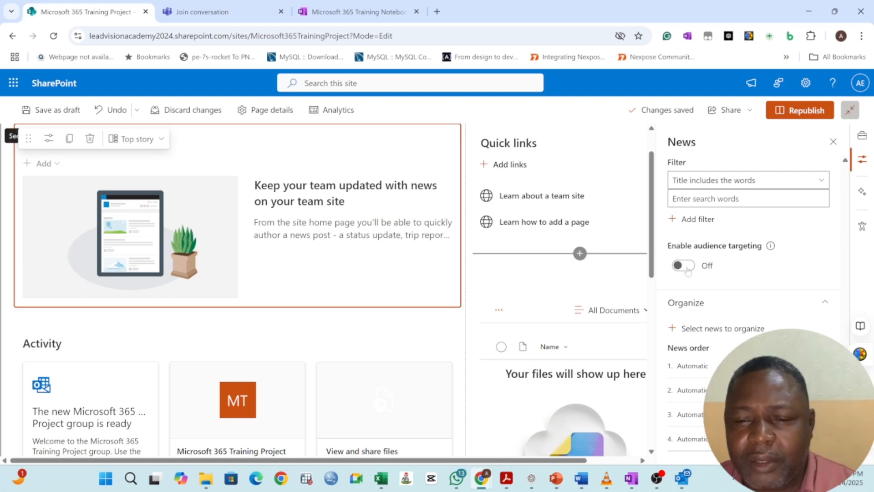
scroll(757, 301, up, 15)
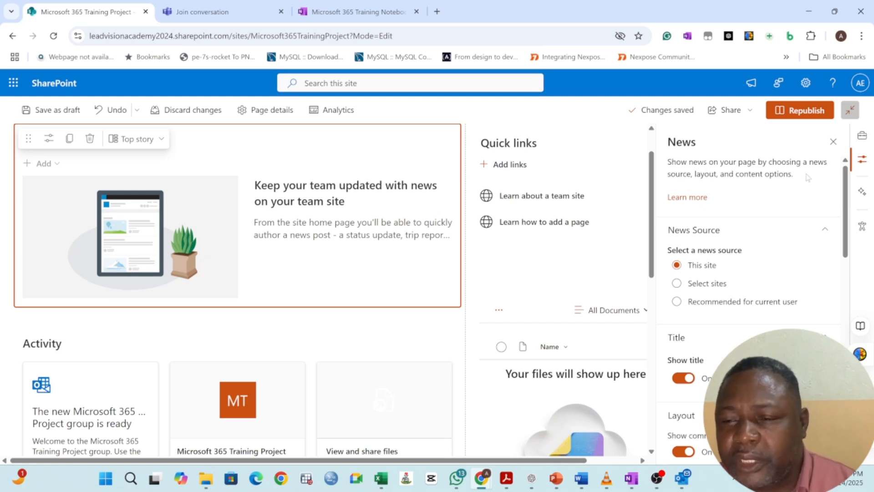
drag(792, 174, 668, 161)
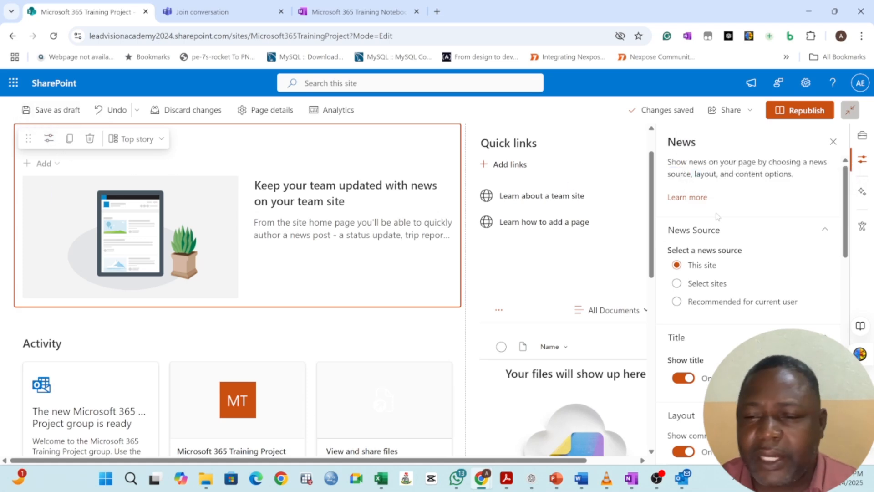
- Open the Activity web part's settings and look over its cards, including the group welcome message in Outlook
scroll(200, 296, down, 4)
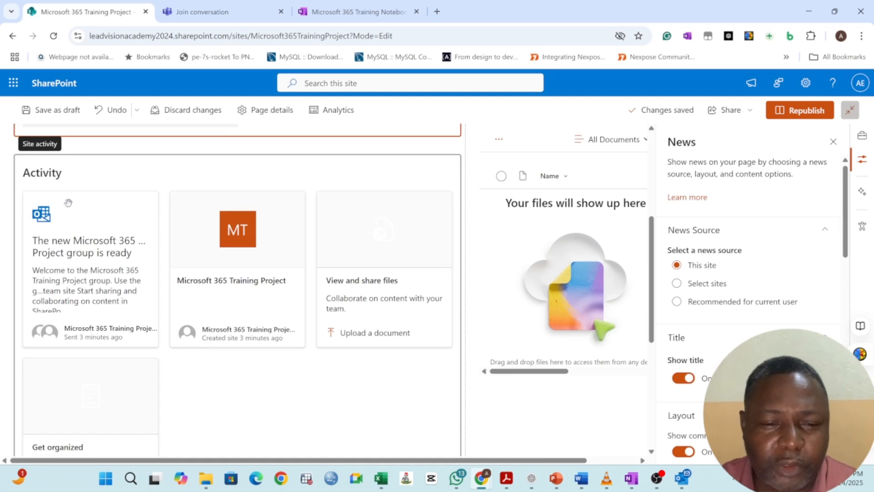
click(134, 176)
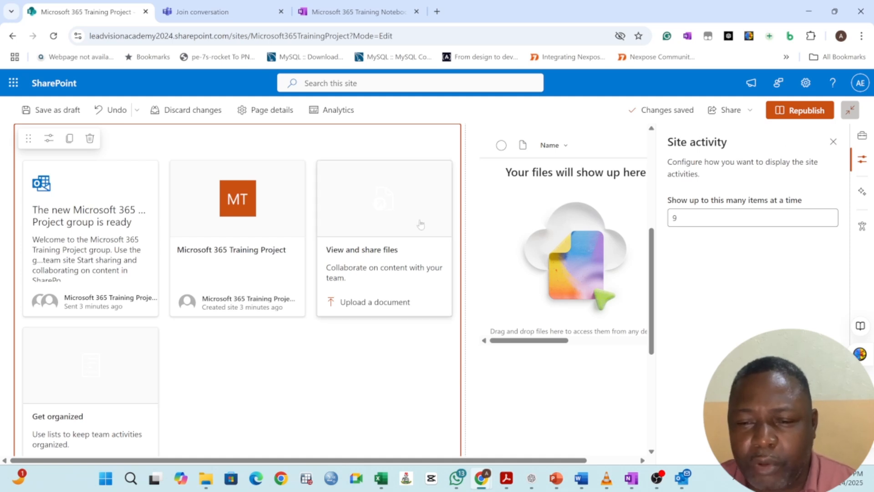
click(123, 191)
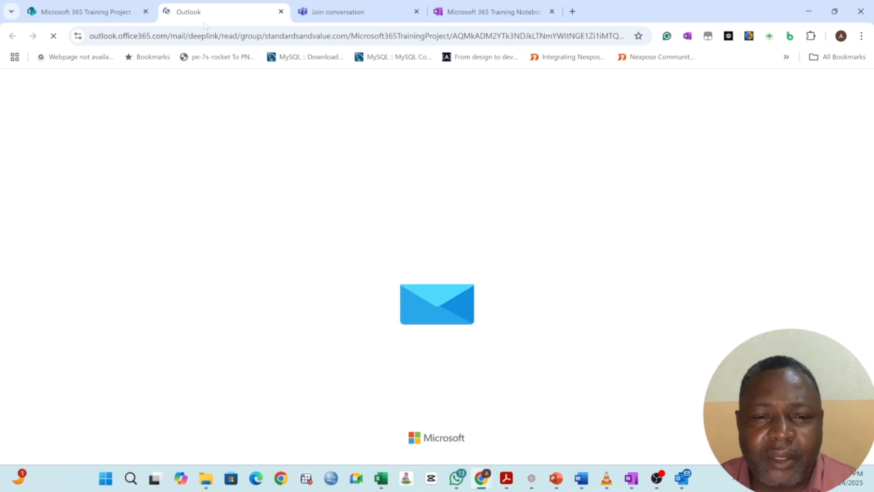
click(281, 12)
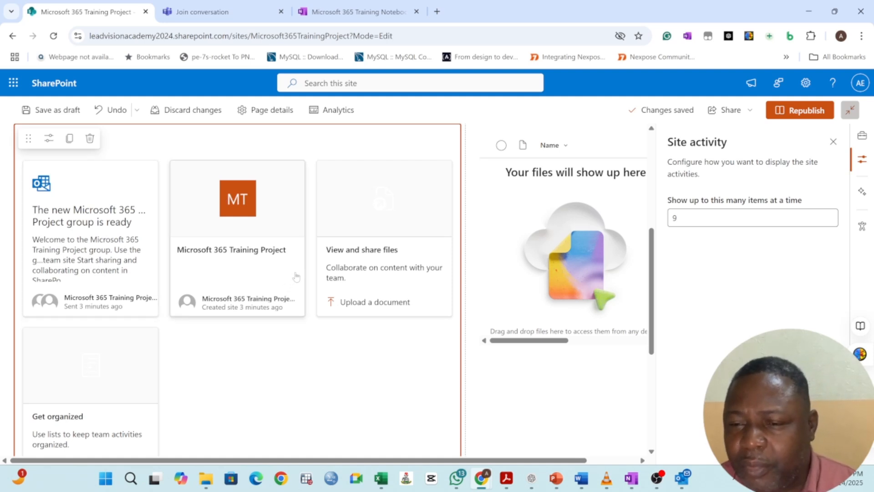
scroll(241, 254, down, 3)
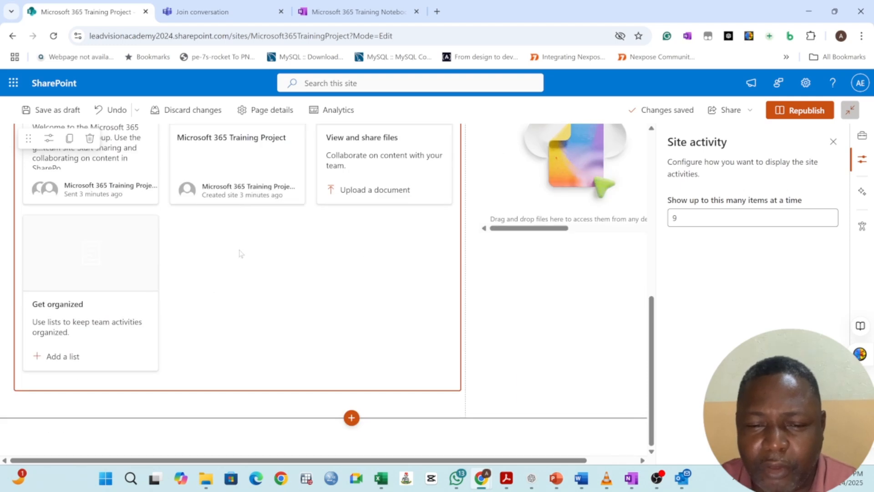
scroll(241, 254, down, 2)
scroll(249, 258, up, 10)
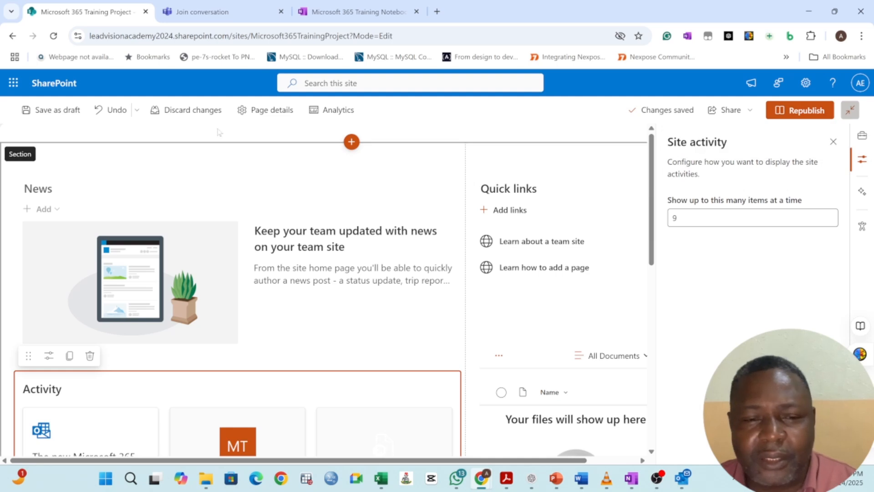
- Undo the last News title display change and open the properties of the section containing the News web part
click(110, 110)
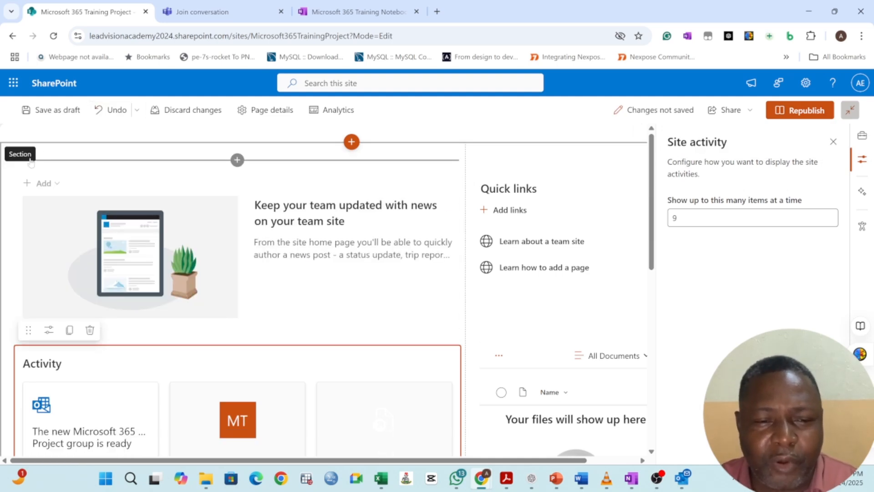
click(30, 163)
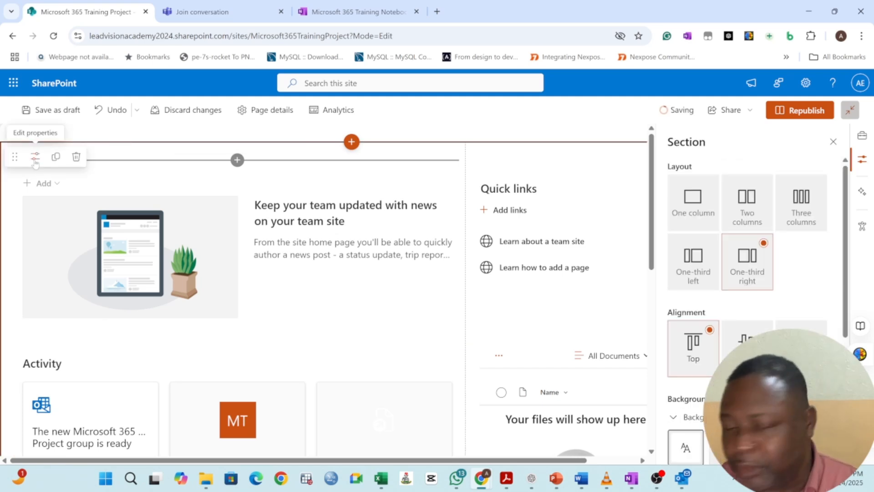
- Switch the News web part's source to Select sites, review its settings, and choose Recommended for current user instead
click(251, 183)
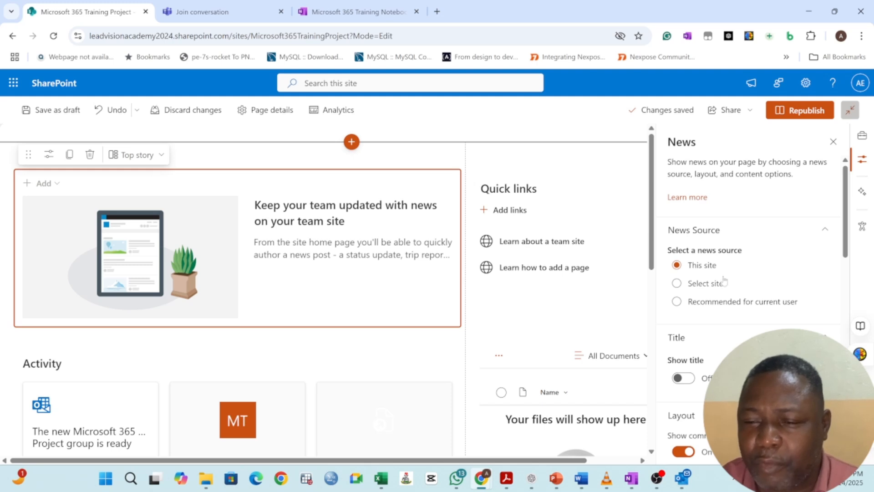
click(711, 284)
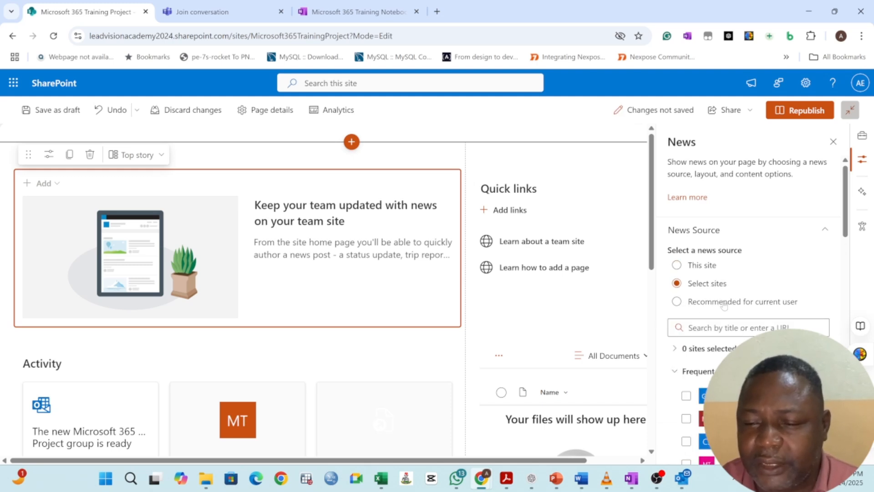
scroll(728, 305, down, 10)
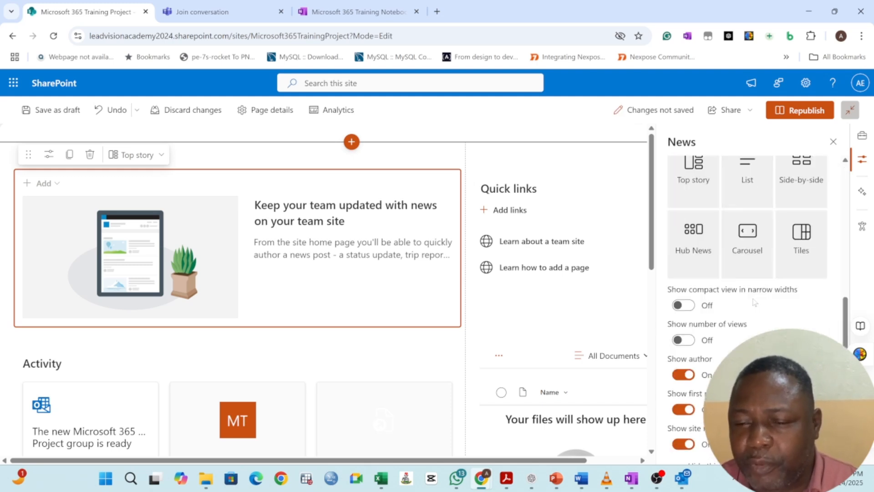
scroll(747, 302, up, 10)
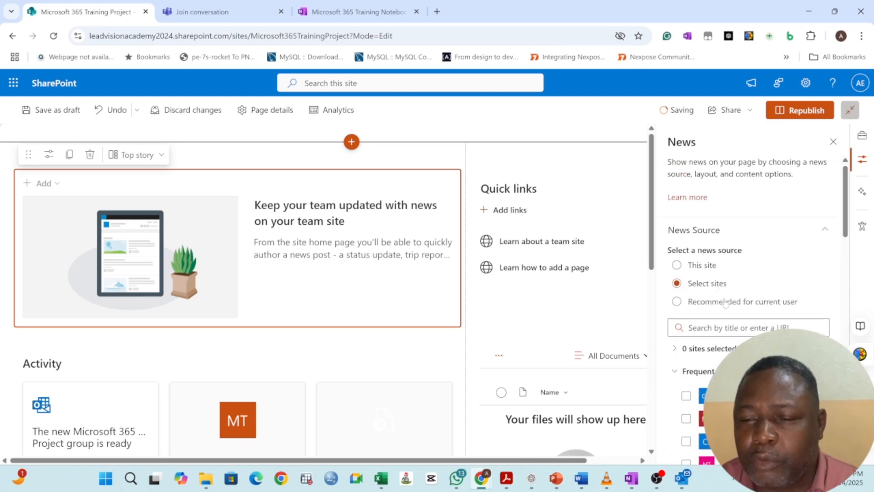
click(715, 303)
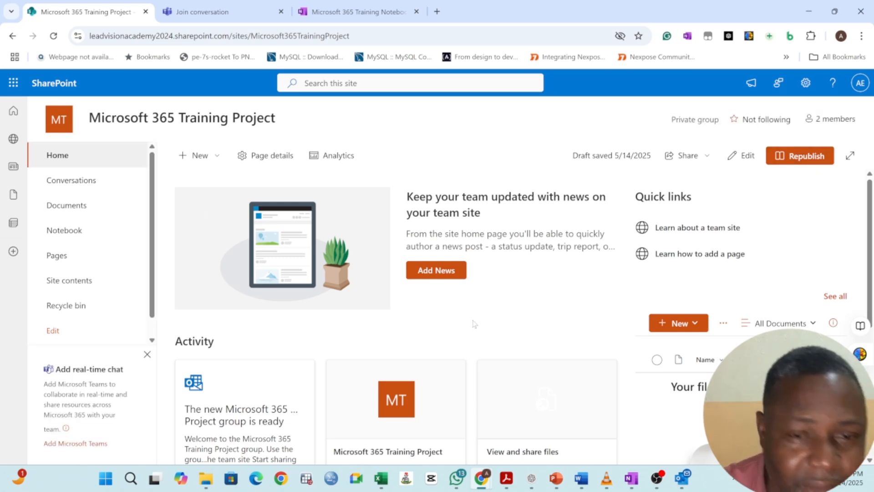
- Look over the site's home page outside edit mode, from the news area down to the activity cards
scroll(473, 321, down, 5)
scroll(499, 321, down, 1)
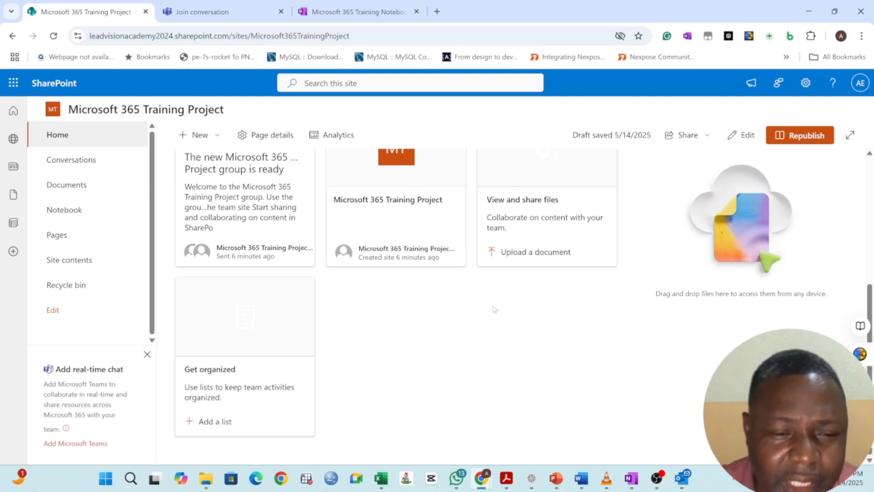
scroll(495, 309, up, 6)
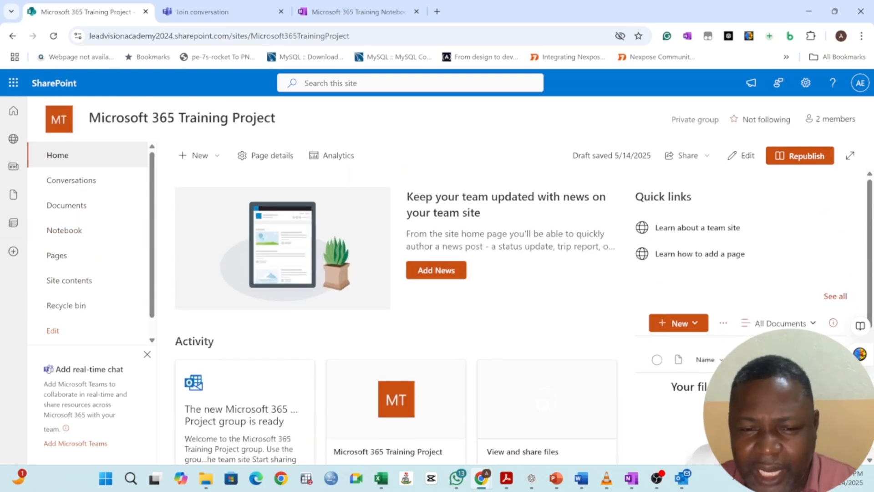